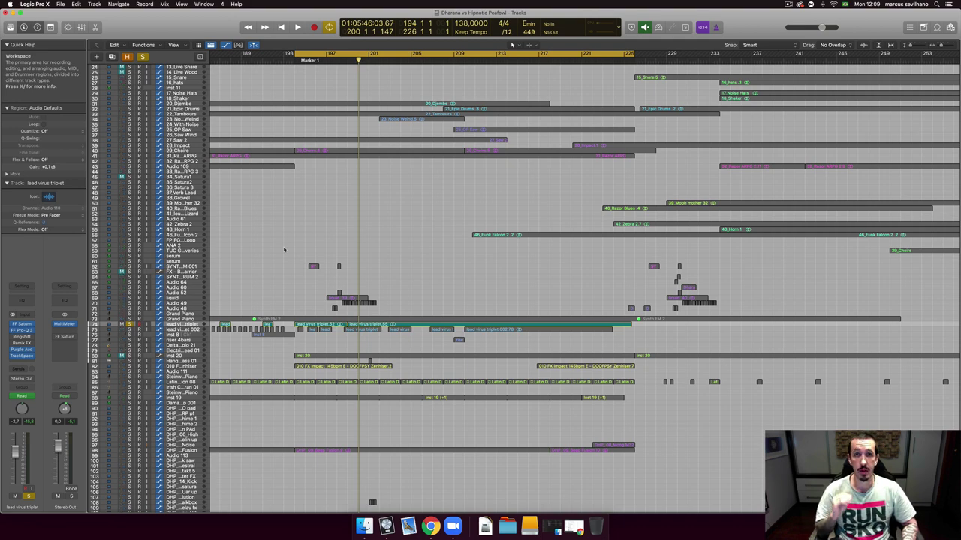
# - Hide the automation curves and listen to the lead virus triplet regions in playback
pyautogui.press('super+Down')
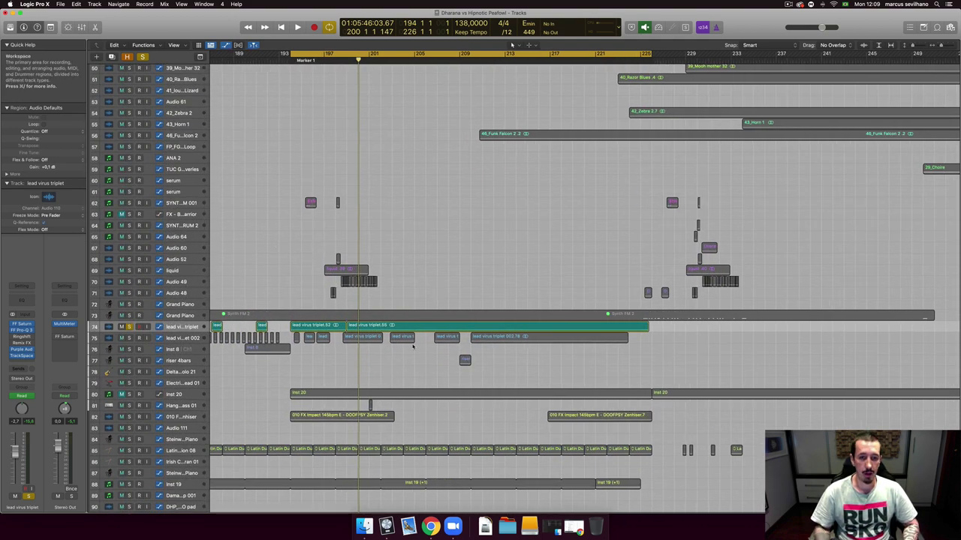
pyautogui.press('z')
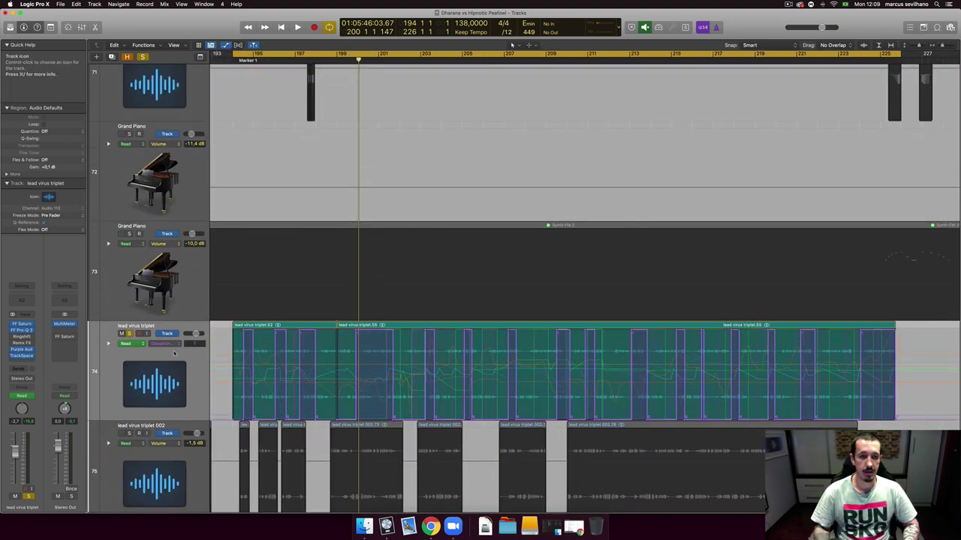
pyautogui.press('a')
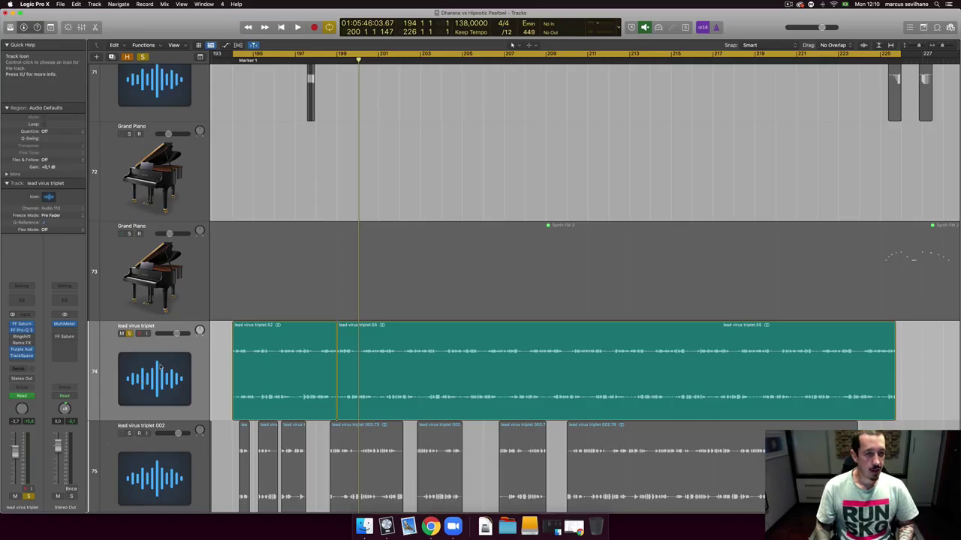
pyautogui.click(160, 367)
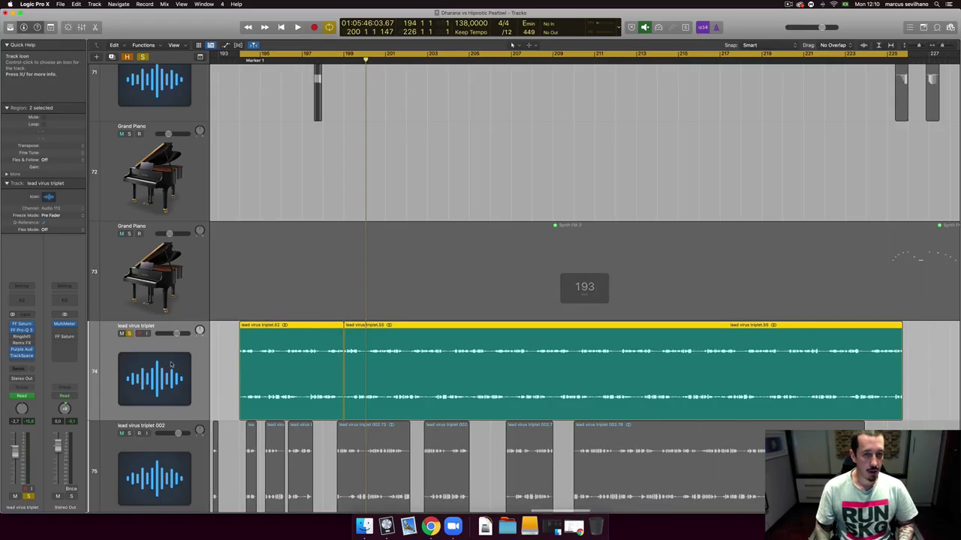
pyautogui.hscroll(-5, 225, 358)
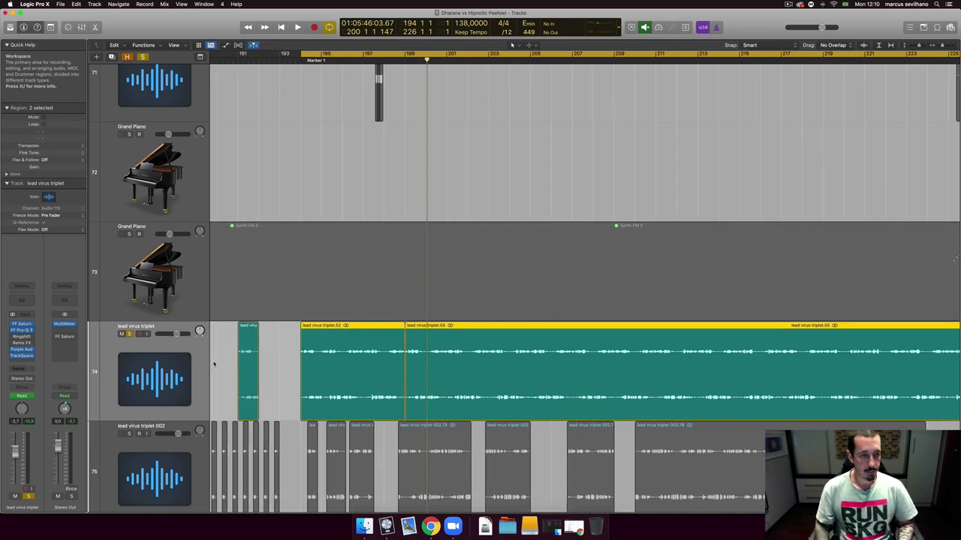
pyautogui.press('space')
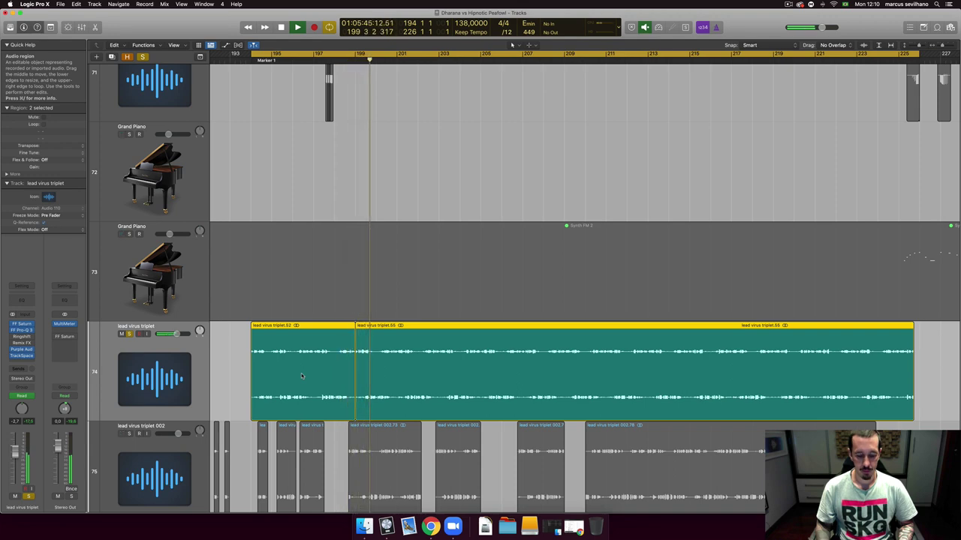
pyautogui.press('XF86AudioLowerVolume')
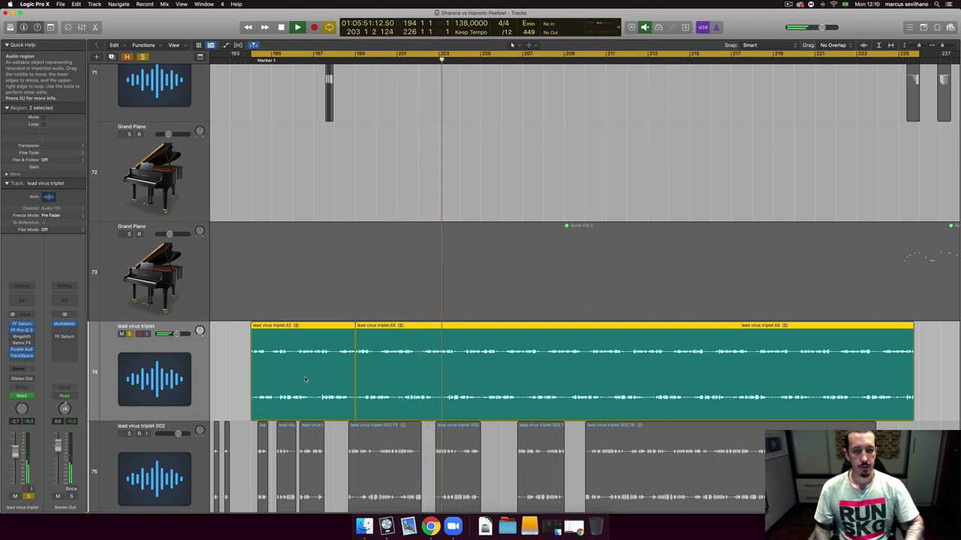
pyautogui.press('space')
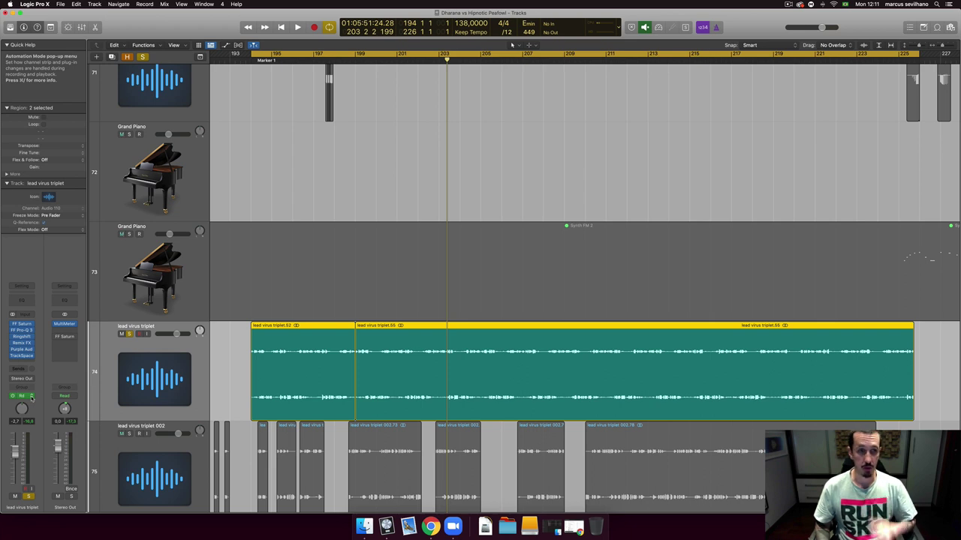
pyautogui.click(31, 397)
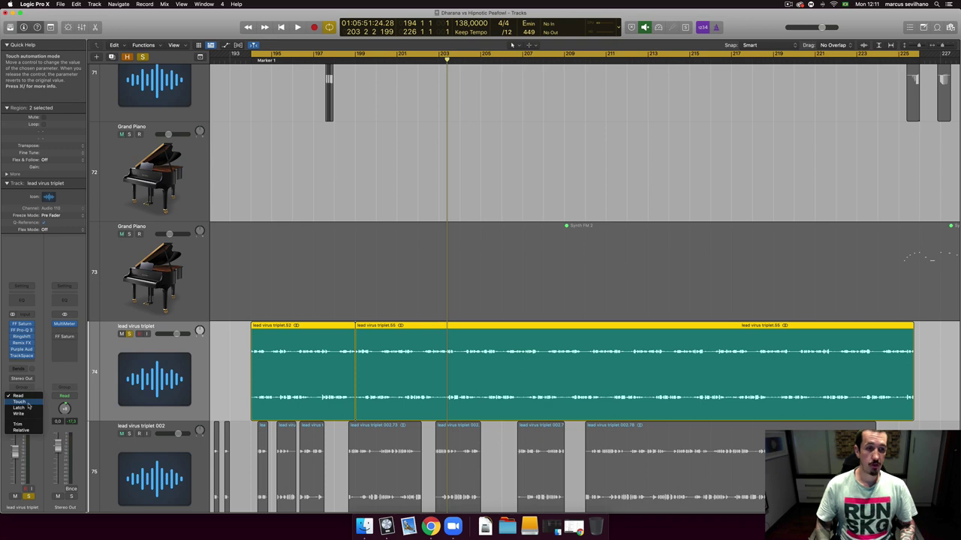
pyautogui.click(28, 404)
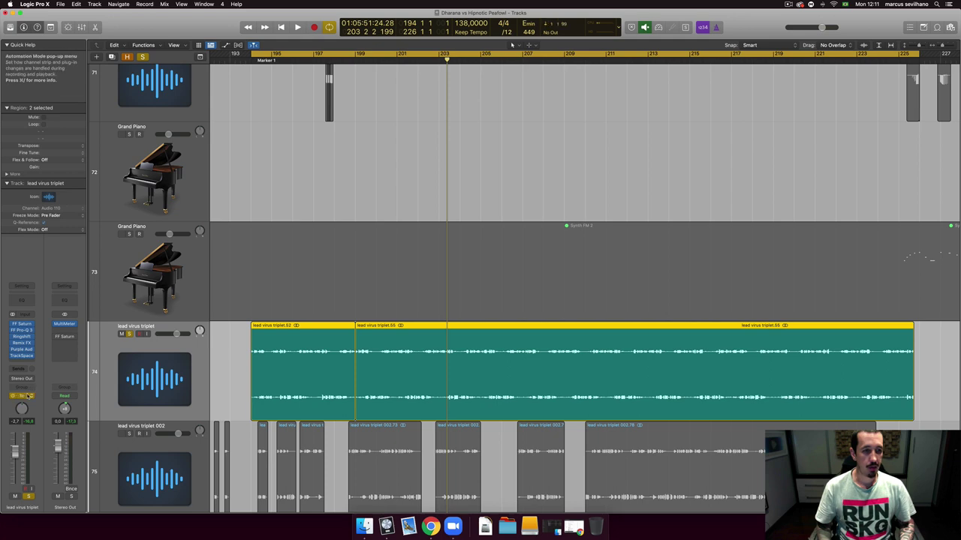
pyautogui.click(31, 397)
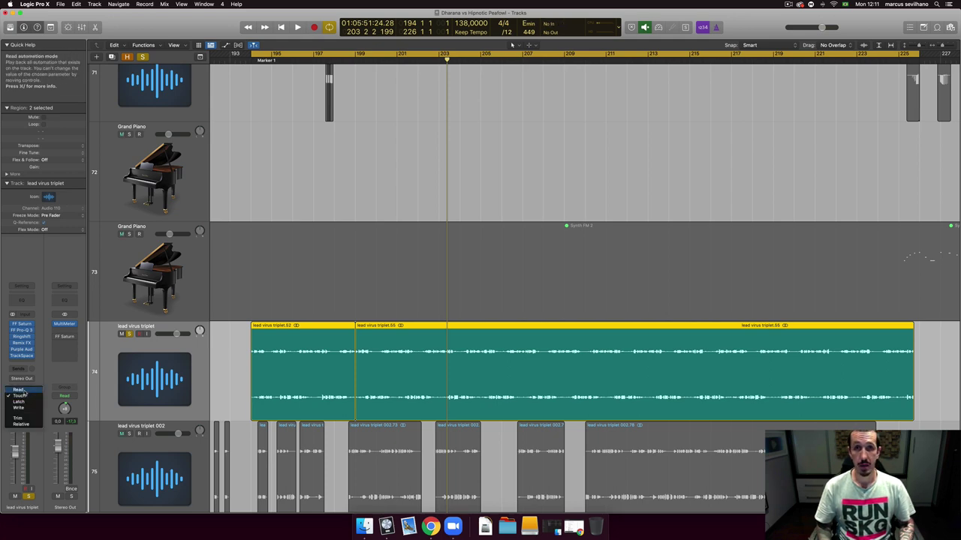
pyautogui.click(25, 391)
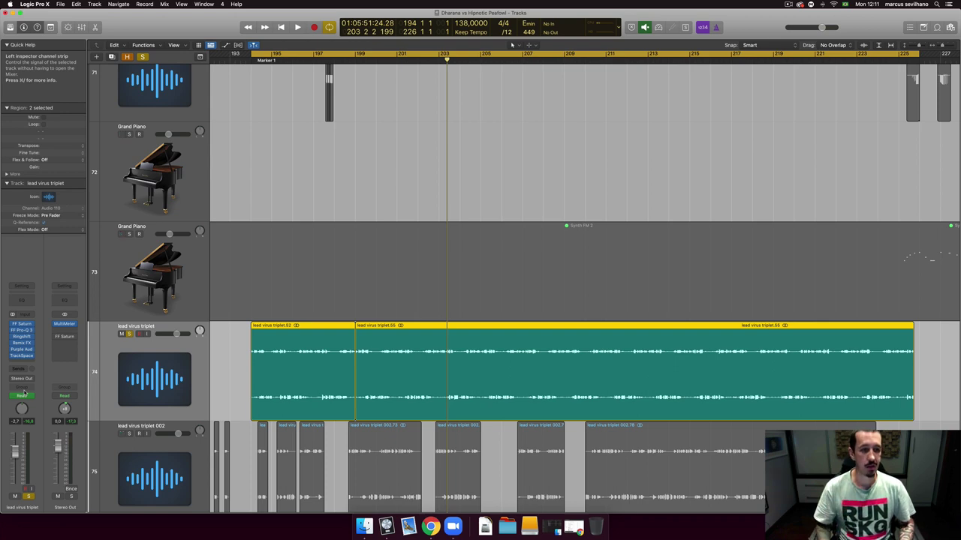
# - Open the Ringshifter plug-in of the lead virus triplet track beside the arrangement and show the automation curves
pyautogui.click(23, 336)
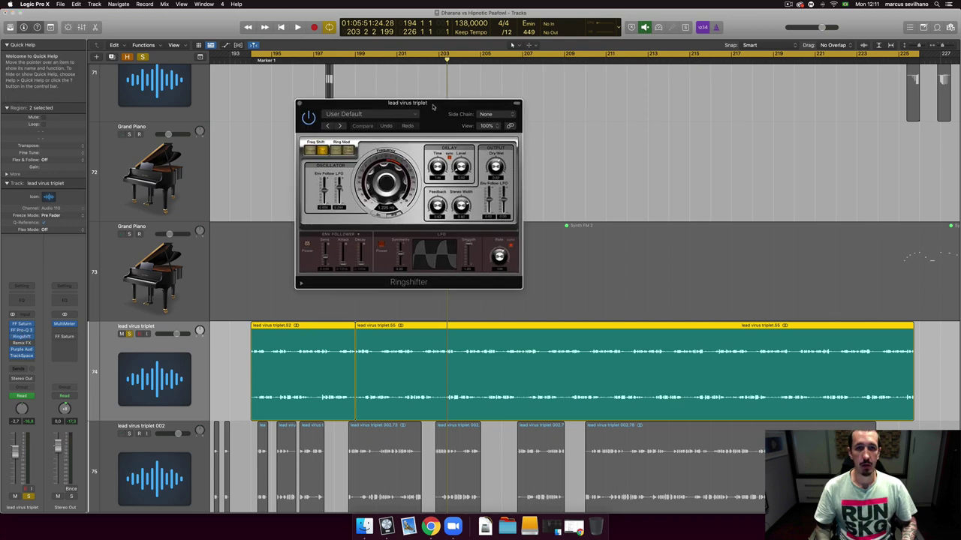
pyautogui.moveTo(434, 110); pyautogui.dragTo(325, 71)
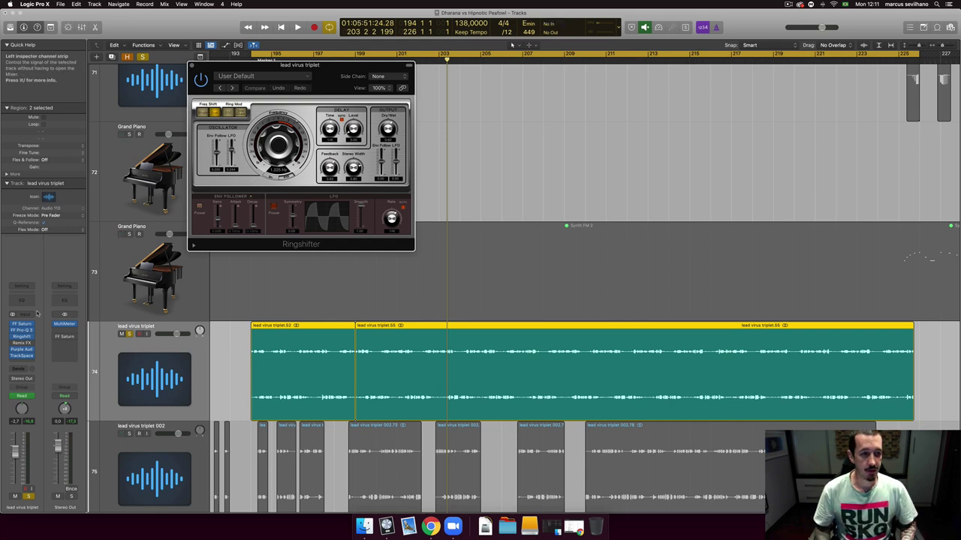
pyautogui.press('a')
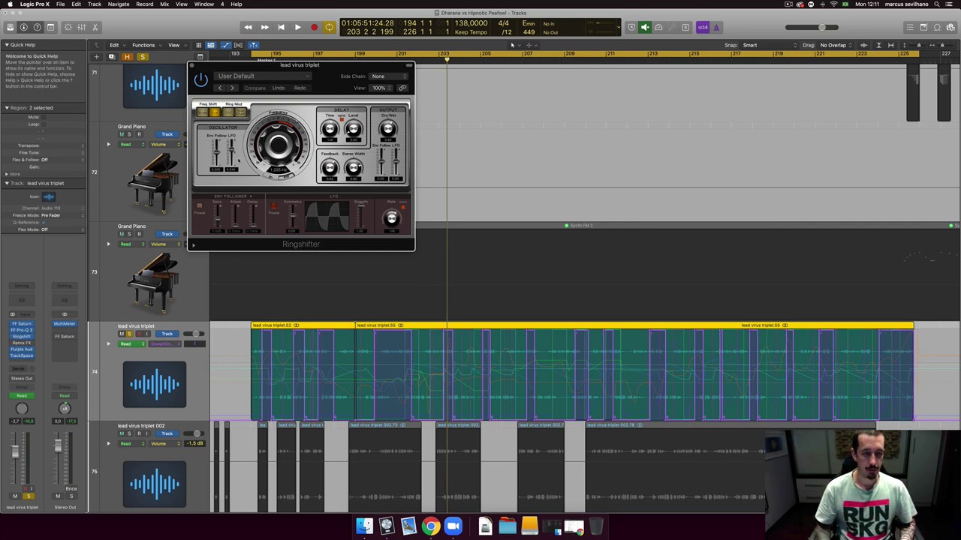
# - Display the Ringshifter Frequency automation on the lead virus triplet track and watch it during playback
pyautogui.press('space')
pyautogui.press('XF86AudioRaiseVolume')
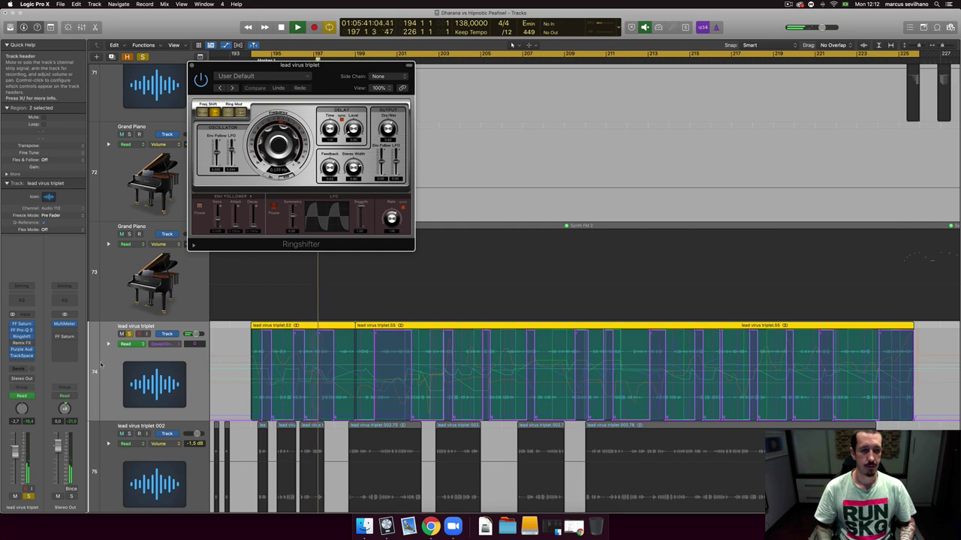
pyautogui.click(157, 344)
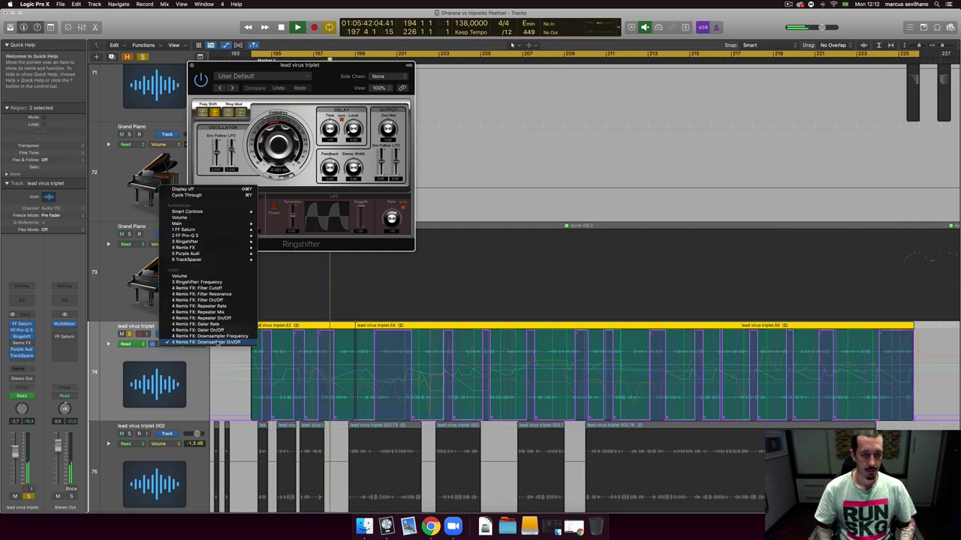
pyautogui.click(198, 282)
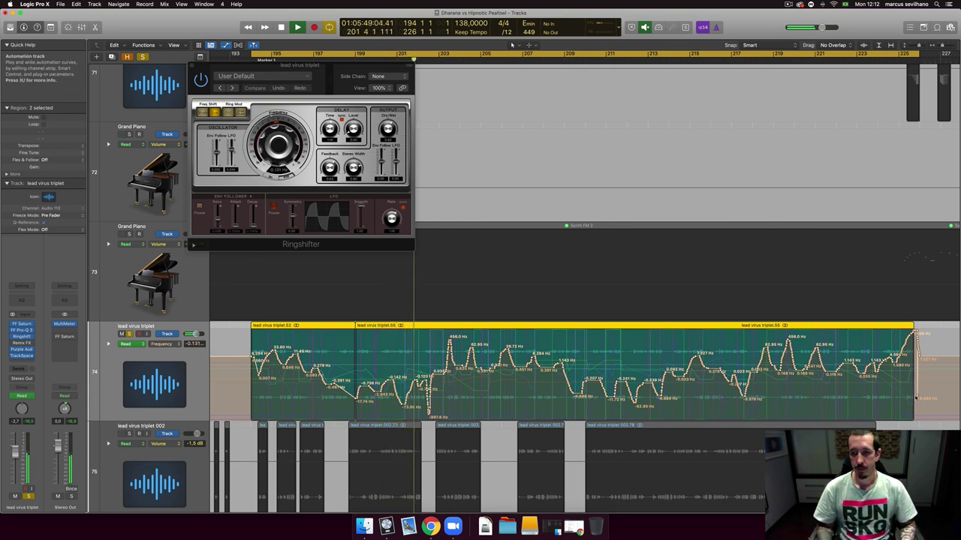
pyautogui.click(923, 414)
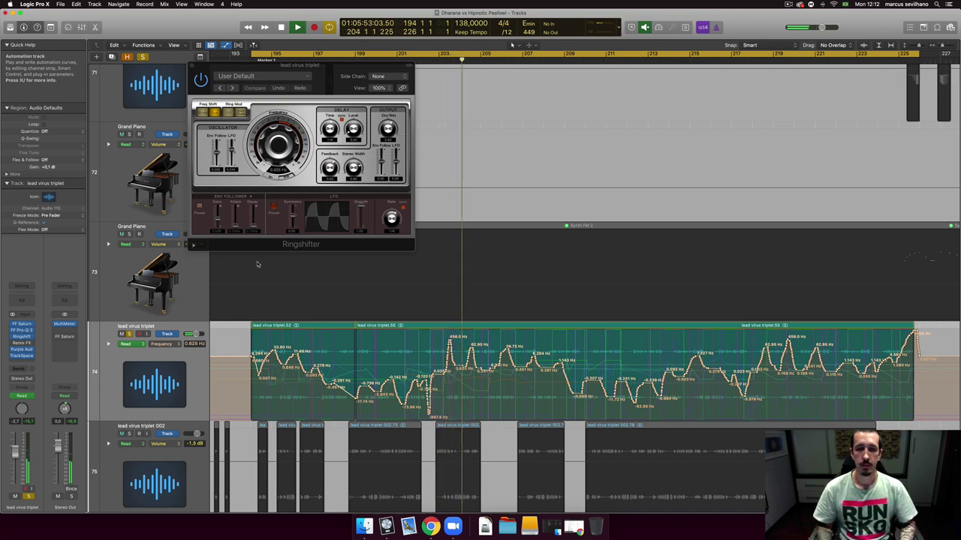
pyautogui.press('space')
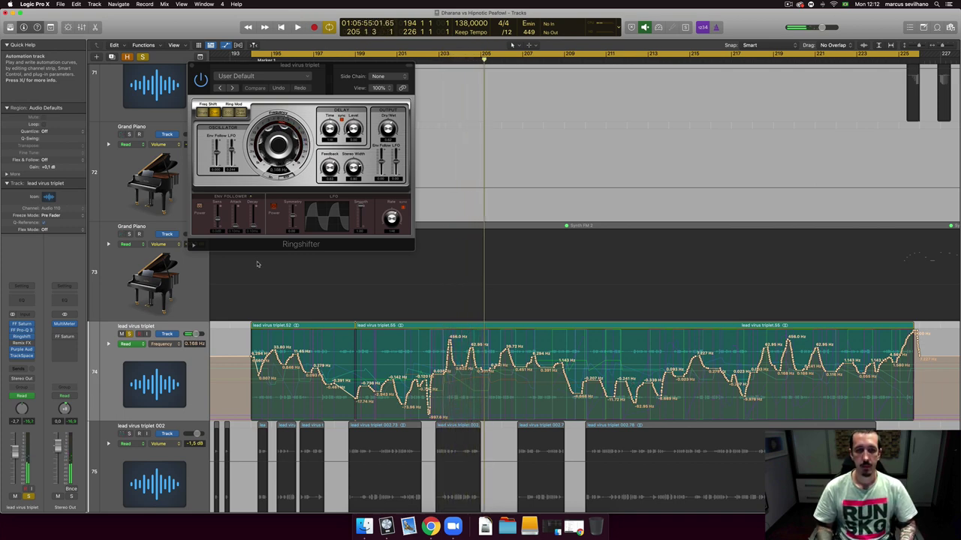
# - Record new Ringshifter Frequency moves on the lead virus triplet track in Touch mode from bar 194 to about bar 209
pyautogui.click(126, 343)
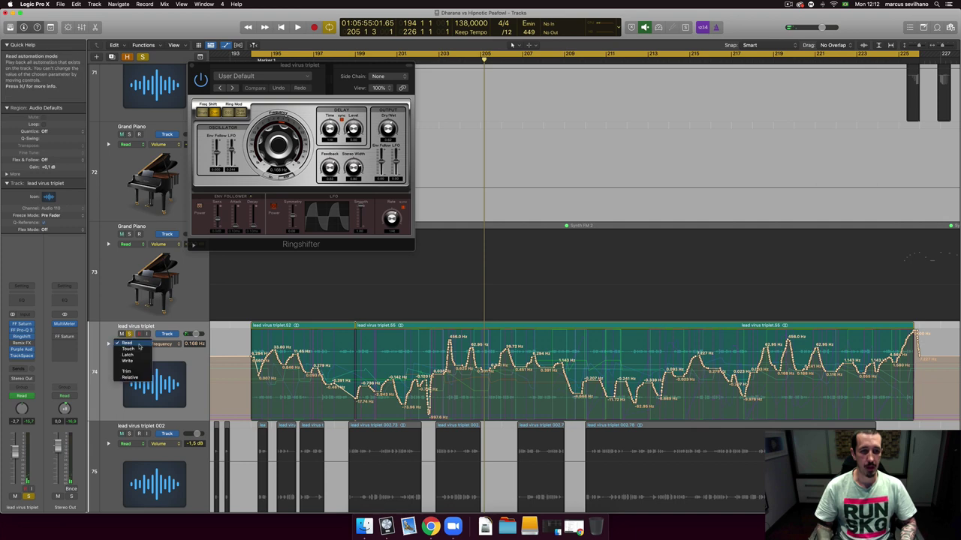
pyautogui.click(137, 350)
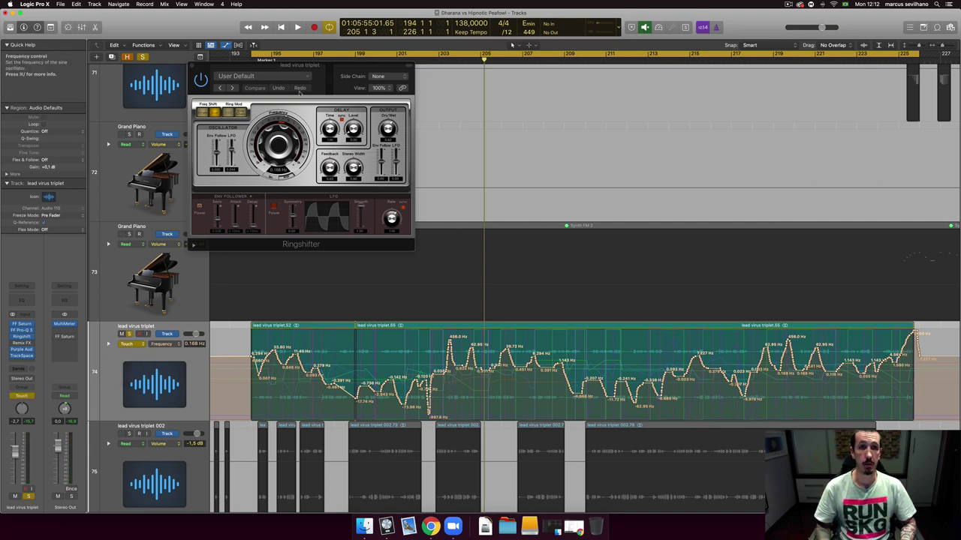
pyautogui.moveTo(278, 142); pyautogui.dragTo(278, 180)
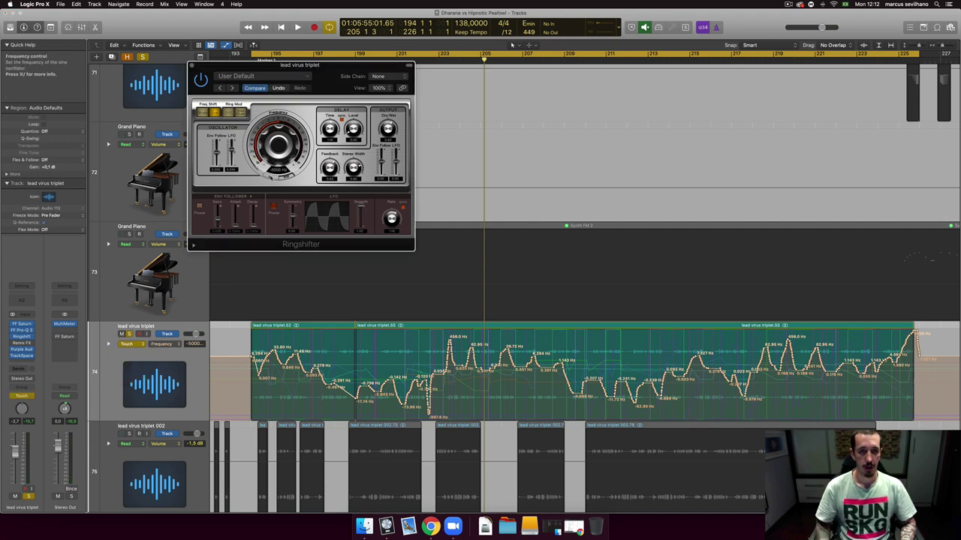
pyautogui.press('space')
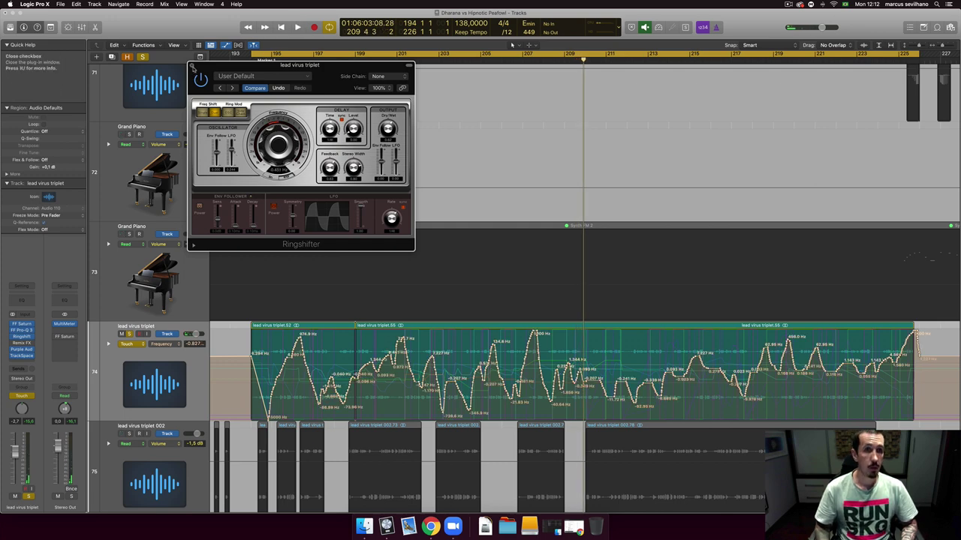
pyautogui.click(193, 66)
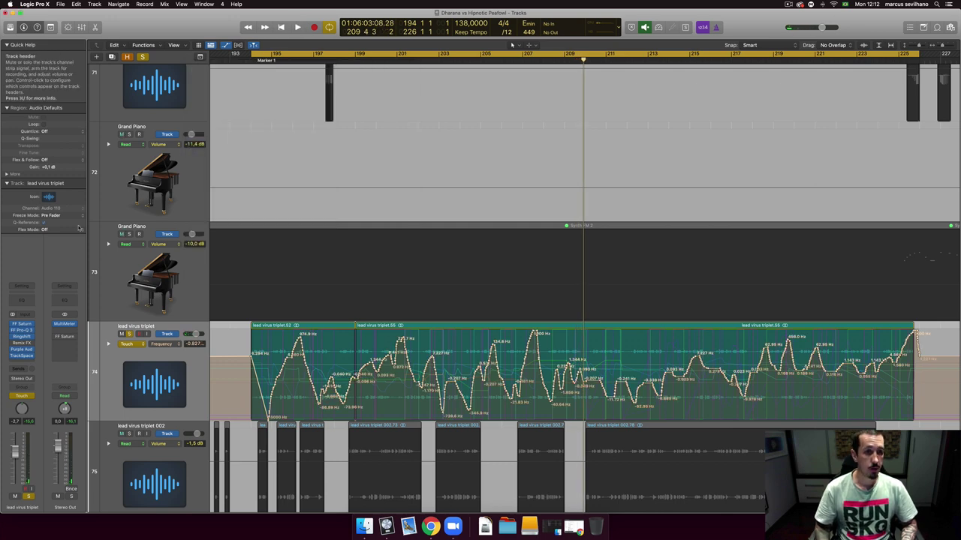
# - Open the Remix FX plug-in of the lead virus triplet track and display its Gater On/Off automation
pyautogui.click(14, 343)
pyautogui.click(23, 344)
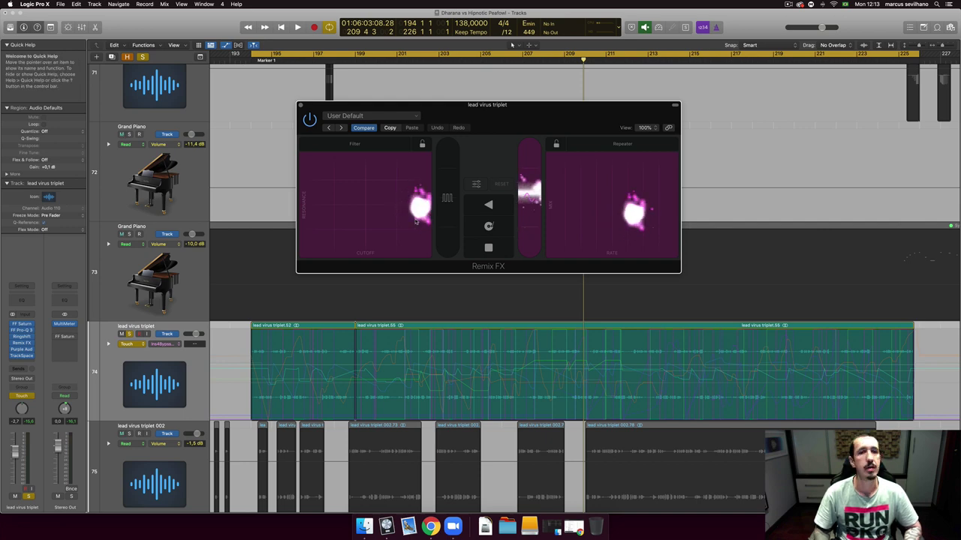
pyautogui.click(170, 344)
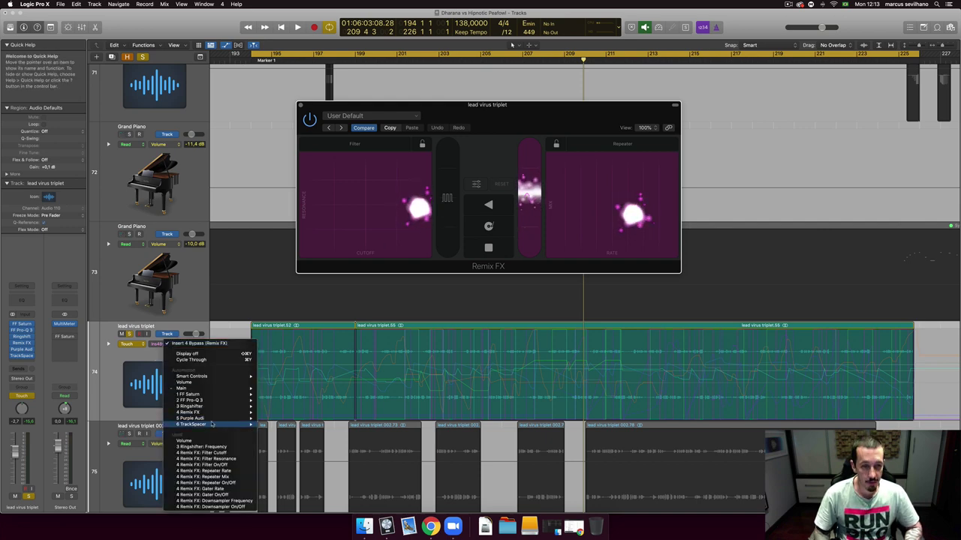
pyautogui.click(203, 471)
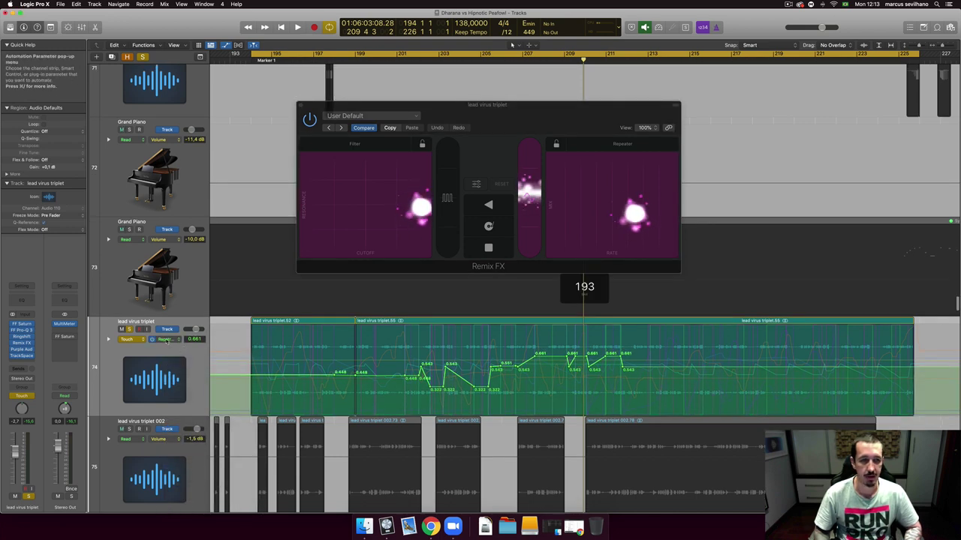
pyautogui.click(159, 339)
pyautogui.click(190, 360)
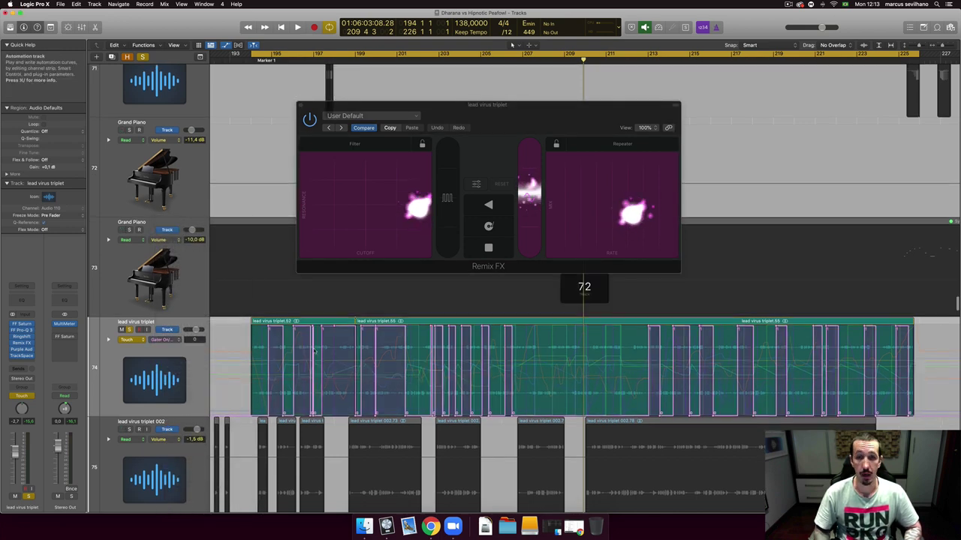
pyautogui.scroll(2, 190, 360)
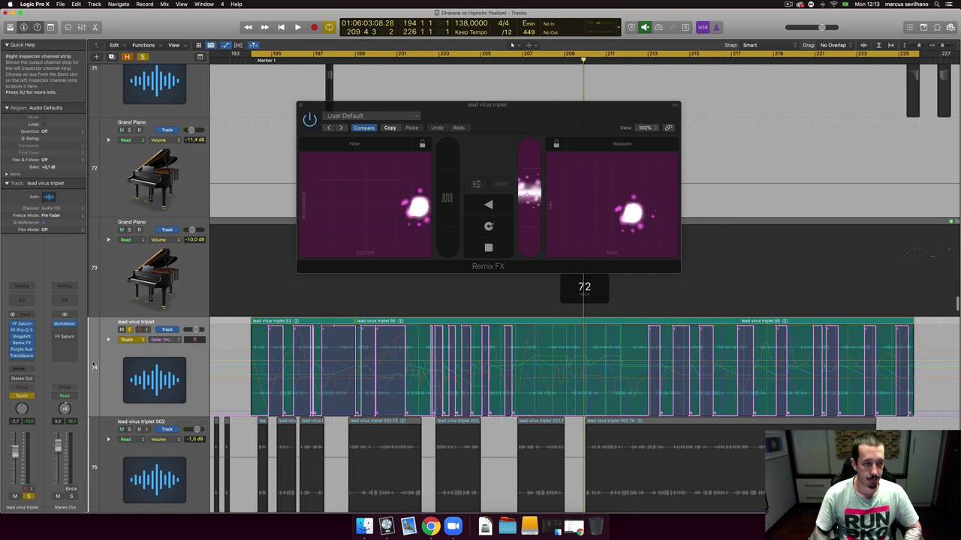
# - Record Remix FX Gater moves into the lead virus triplet track's automation while playing from bar 194 to about bar 211
pyautogui.press('space')
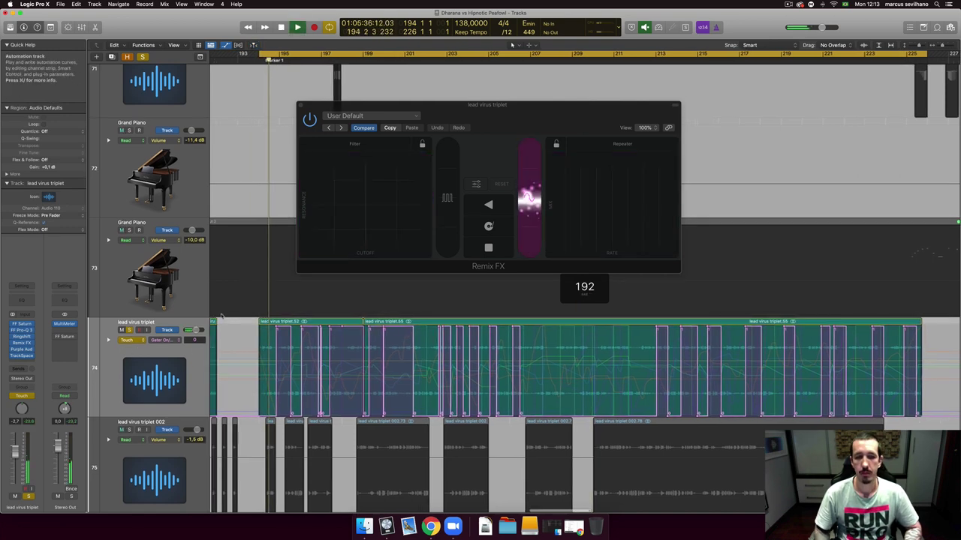
pyautogui.hscroll(-1, 220, 315)
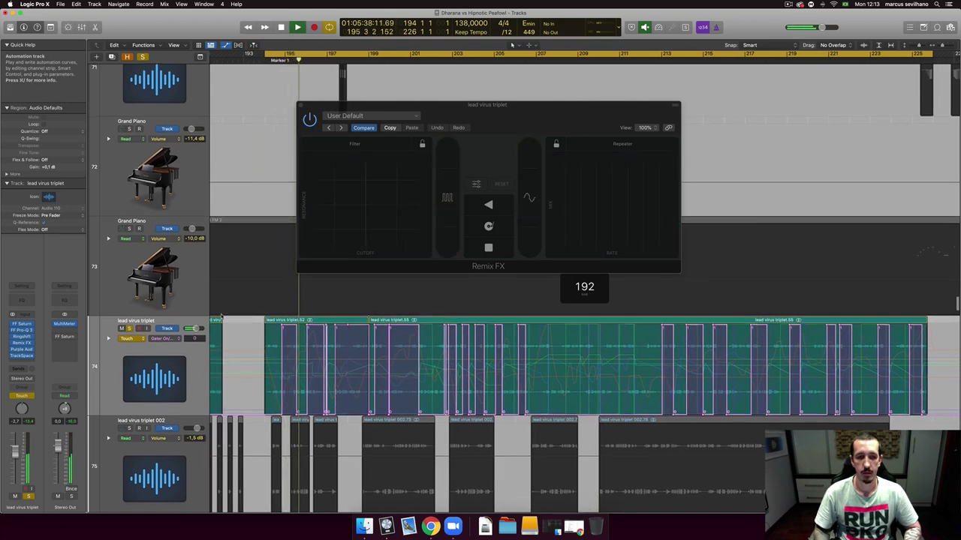
pyautogui.scroll(-1, 220, 316)
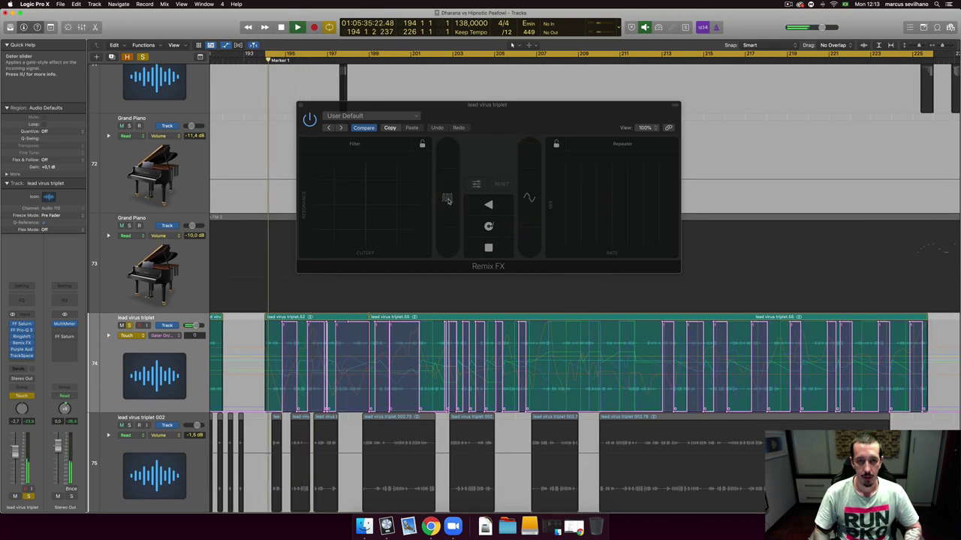
pyautogui.moveTo(447, 199)
pyautogui.mouseDown()
pyautogui.moveTo(448, 211)
pyautogui.moveTo(449, 182)
pyautogui.moveTo(446, 202)
pyautogui.mouseUp()
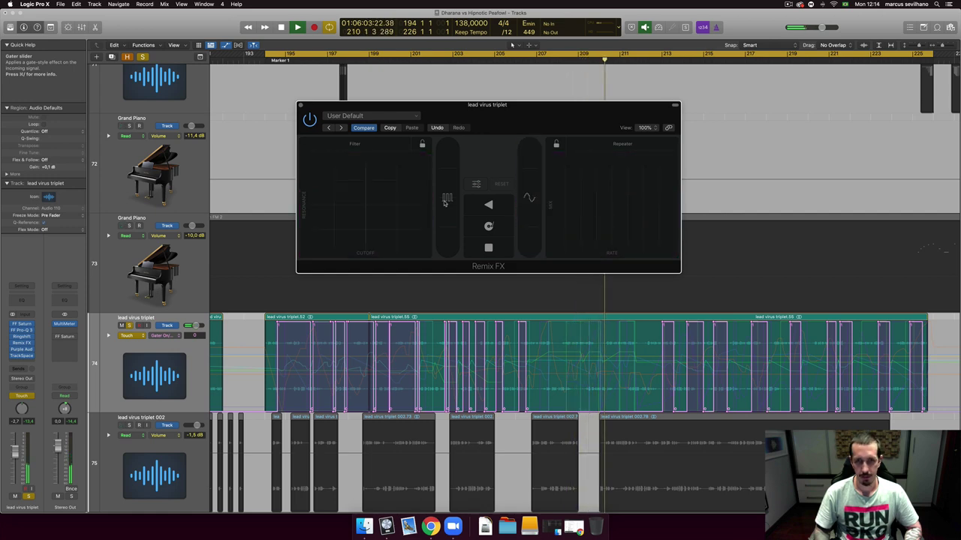
pyautogui.press('space')
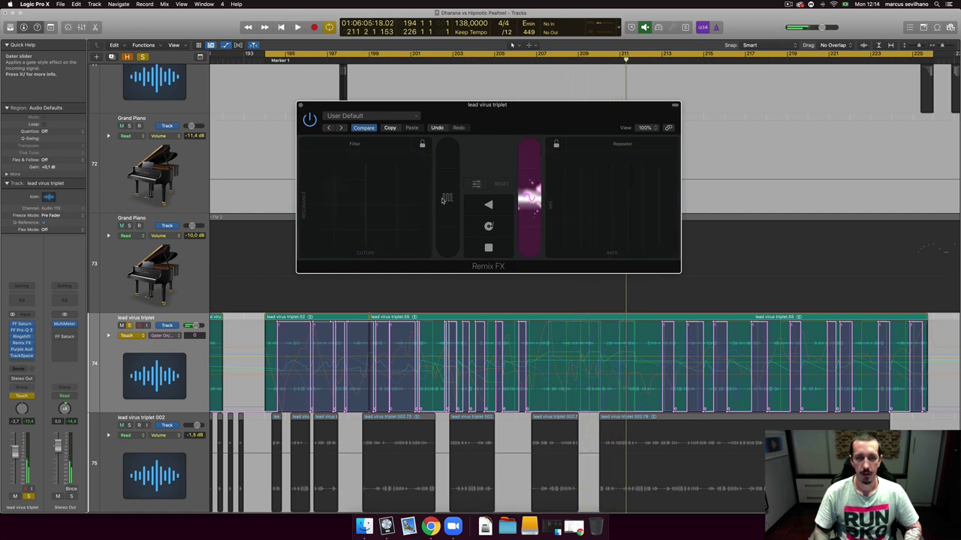
# - Close the Remix FX window, unsolo the lead virus triplet track and bypass its Ringshifter and Remix FX plug-ins
pyautogui.click(300, 105)
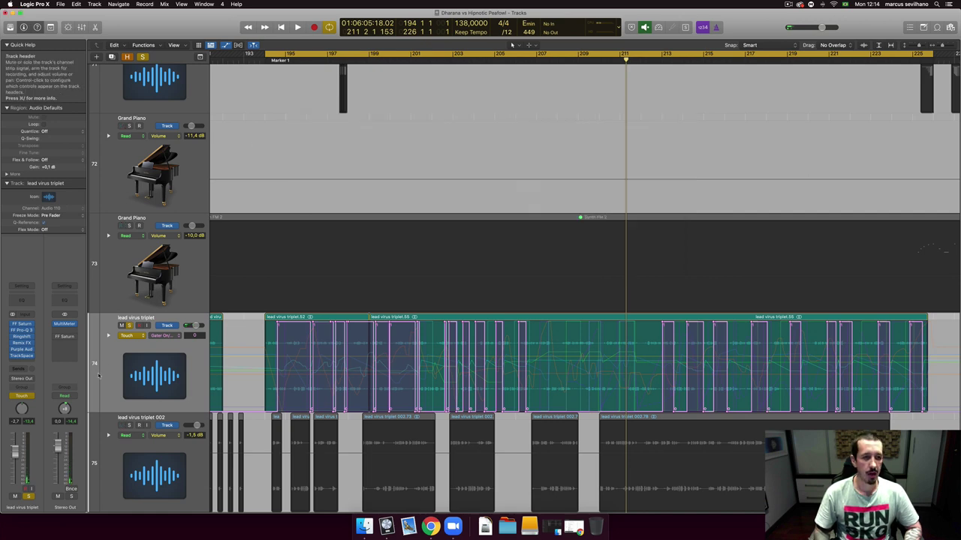
pyautogui.click(129, 326)
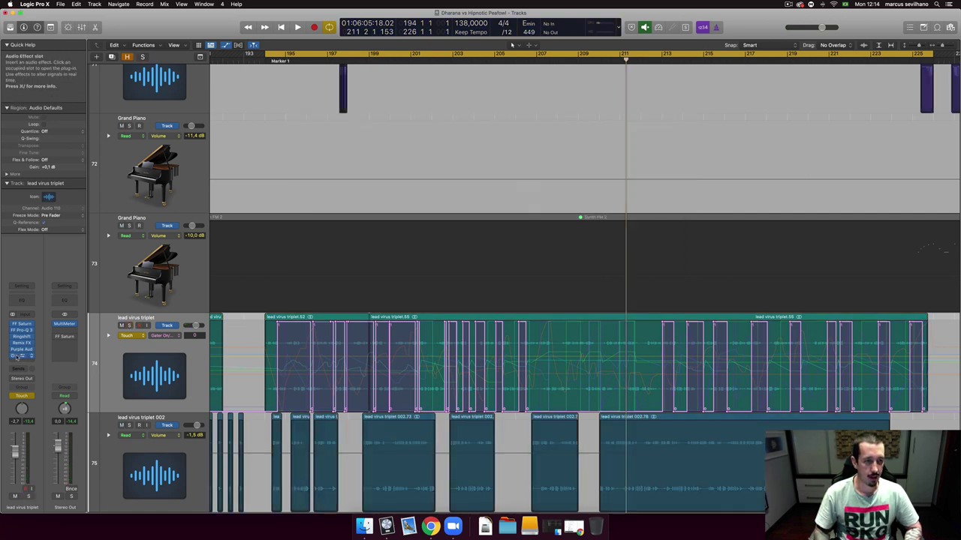
pyautogui.click(12, 345)
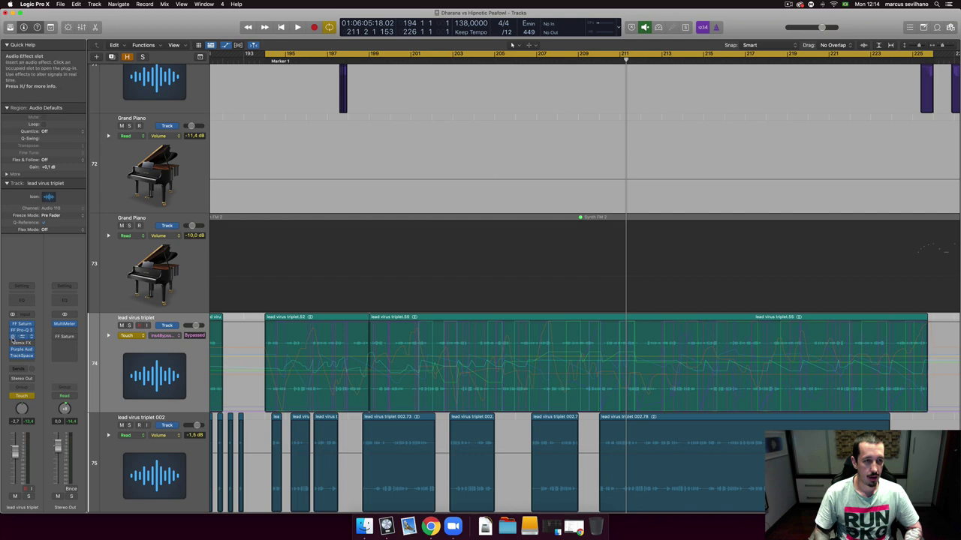
# - Play the full mix up to about bar 211 to hear the lead virus triplet track without Ringshifter and Remix FX
pyautogui.press('space')
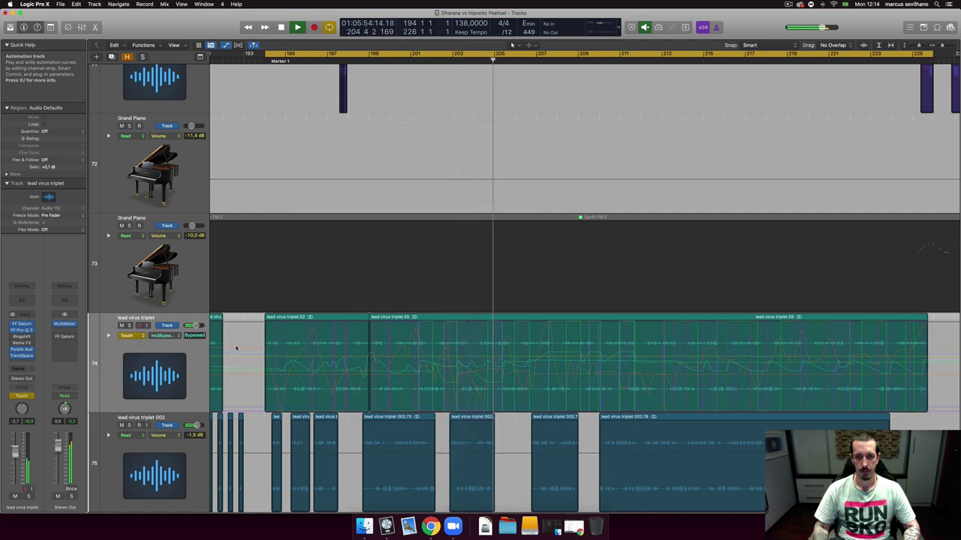
pyautogui.hscroll(2, 235, 347)
pyautogui.scroll(-5, 236, 347)
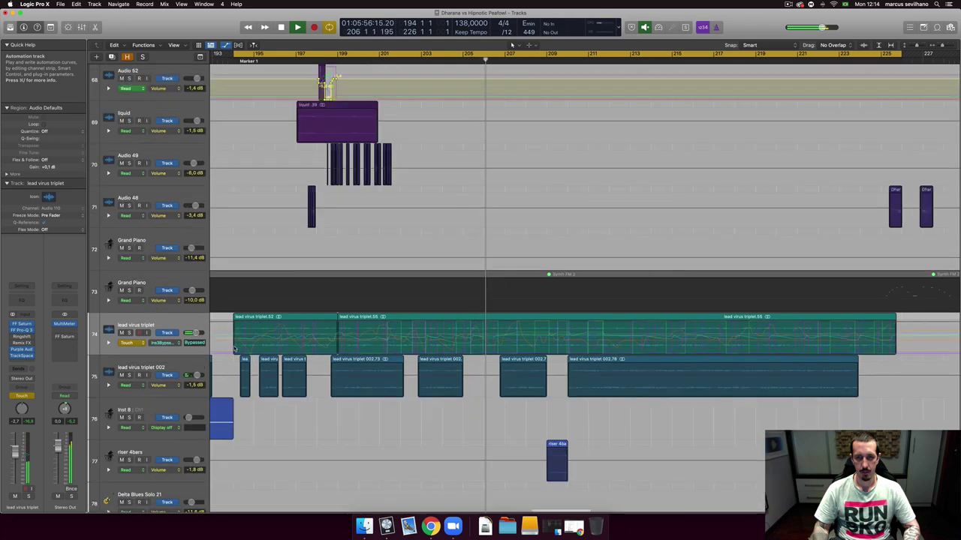
pyautogui.press('super+Left')
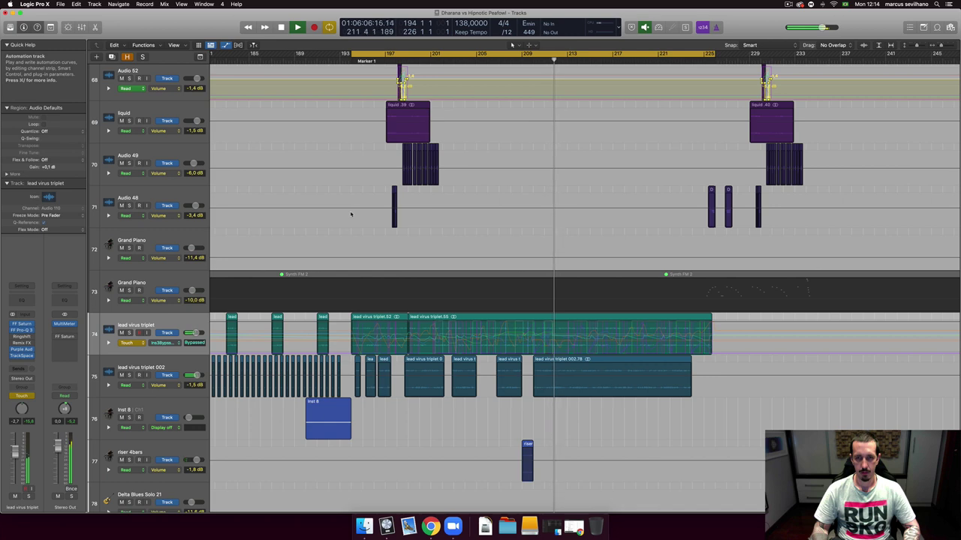
pyautogui.press('space')
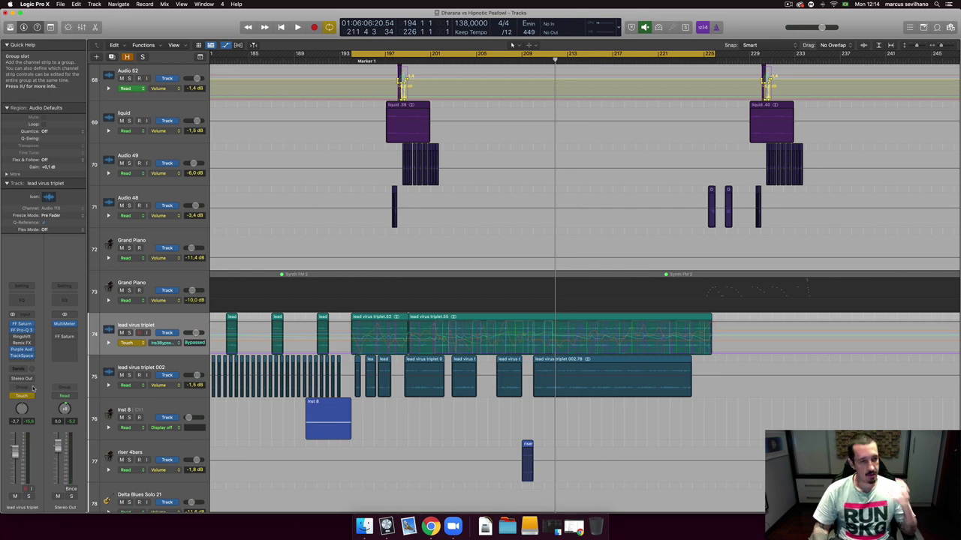
# - Set the lead virus triplet track's automation mode to Read and start playback
pyautogui.click(12, 397)
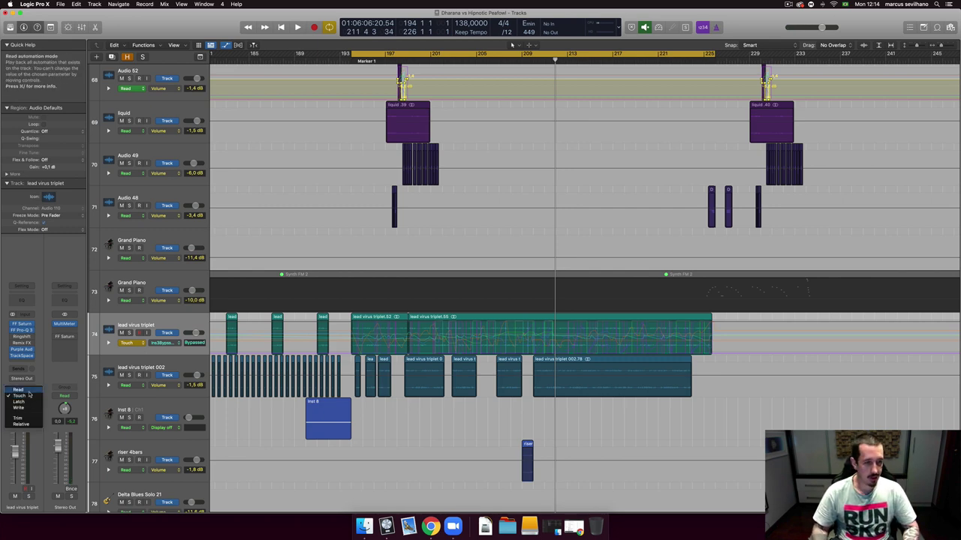
pyautogui.click(28, 390)
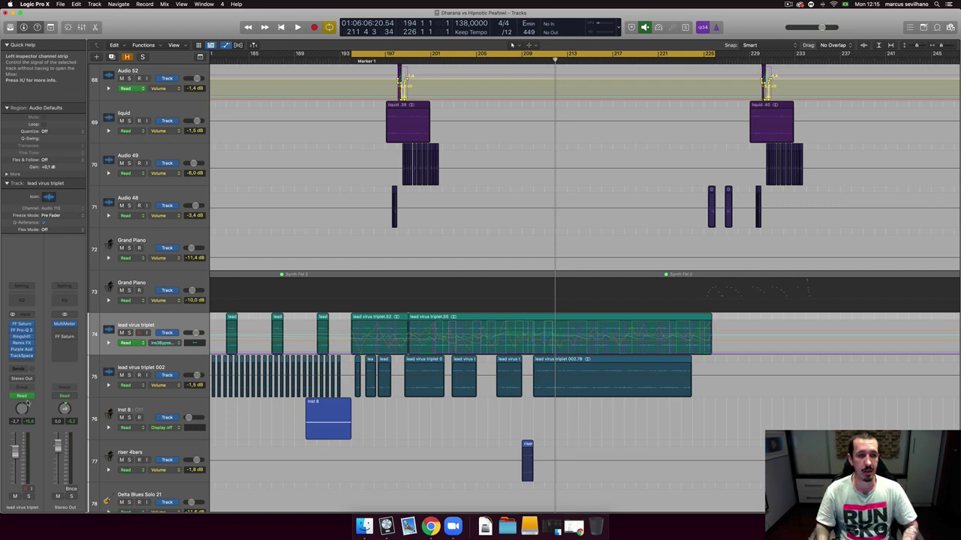
pyautogui.press('space')
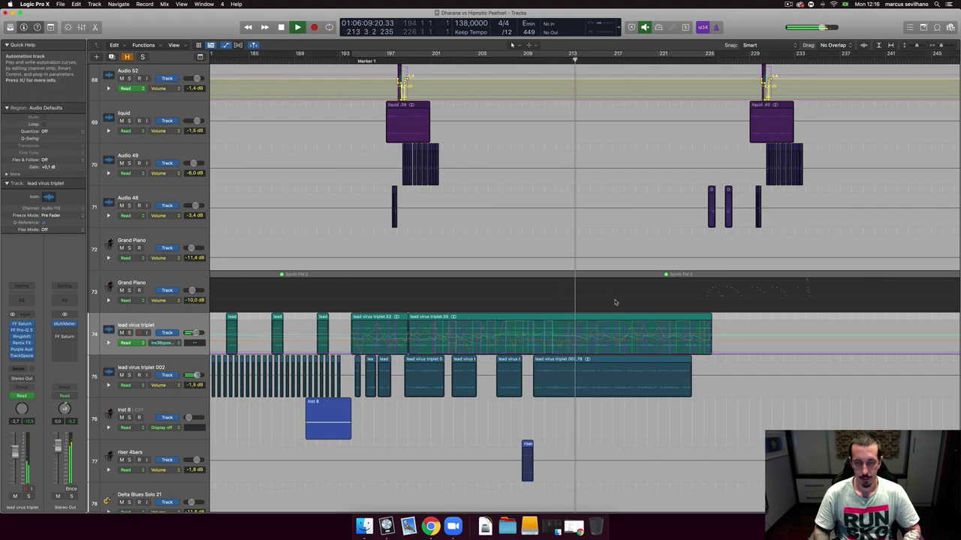
# - Hide the track automation and examine the whole arrangement around the lead virus triplet regions while it plays
pyautogui.press('super+Up')
pyautogui.press('super+Up')
pyautogui.press('super+Up')
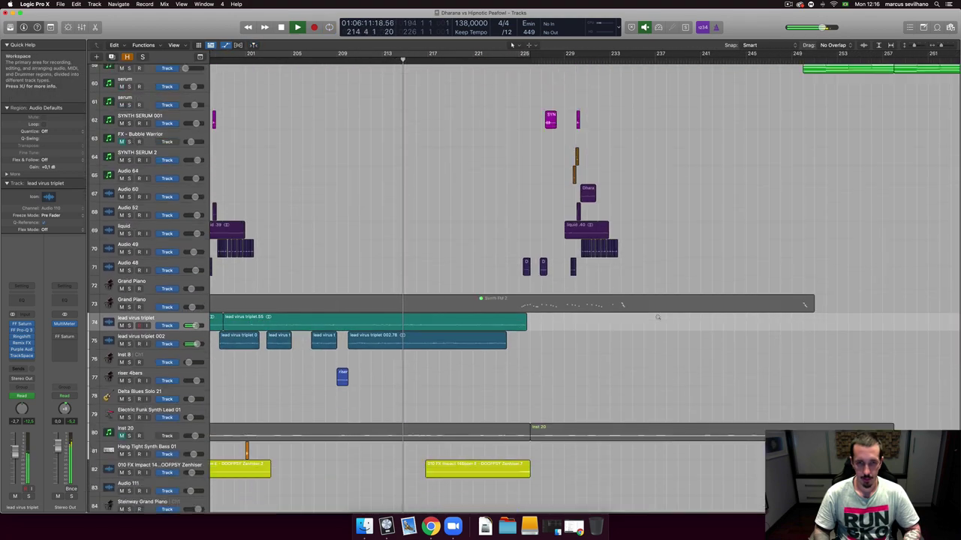
pyautogui.press('super+Up')
pyautogui.press('super+Left')
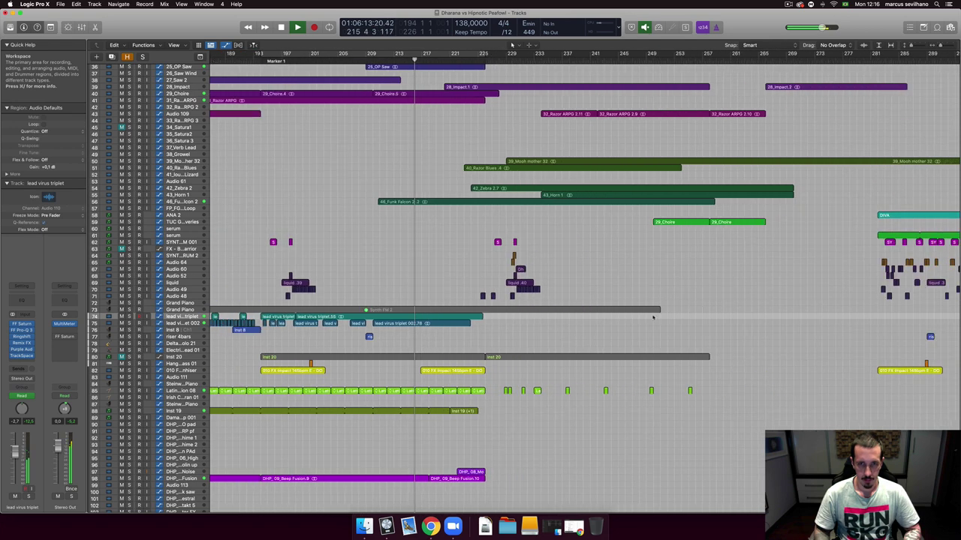
pyautogui.press('super+Left')
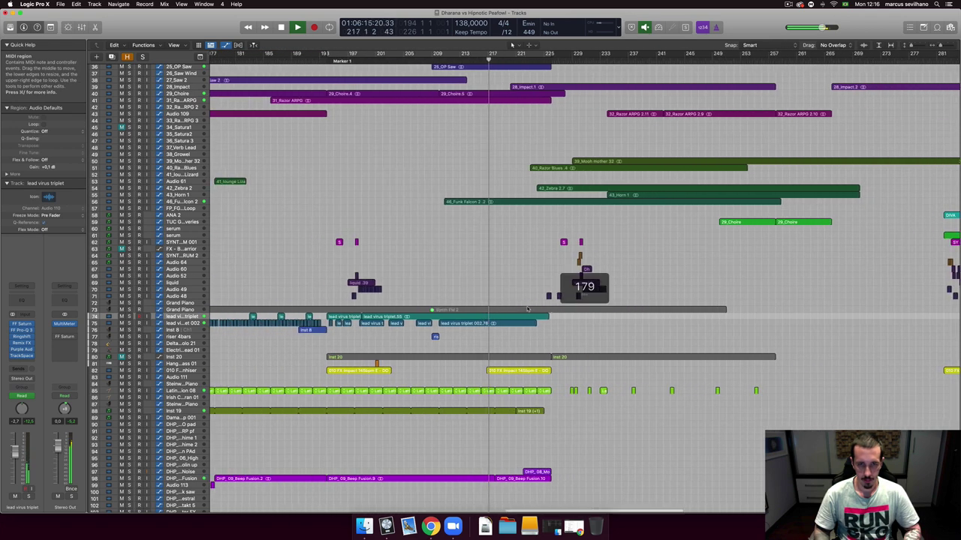
pyautogui.press('super+Left')
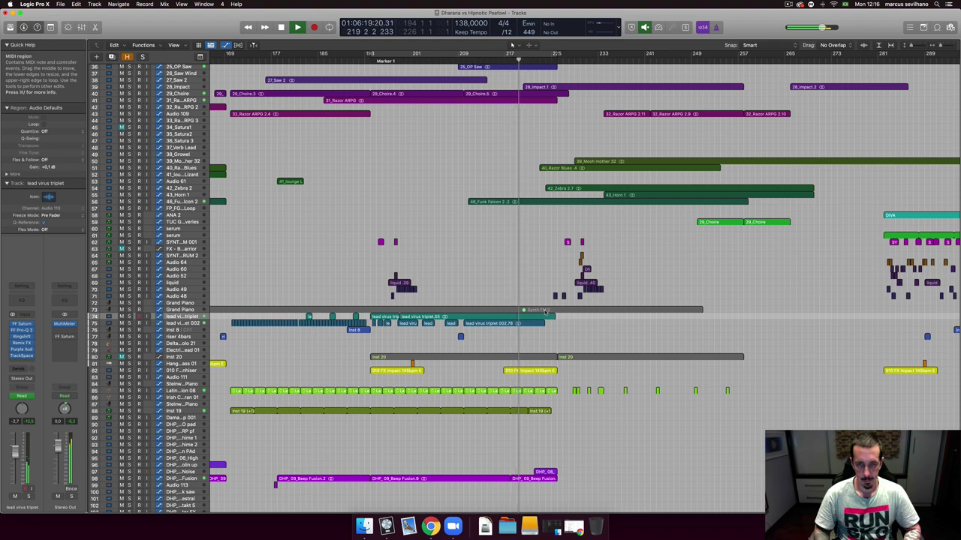
pyautogui.press('super+Up')
pyautogui.press('super+Left')
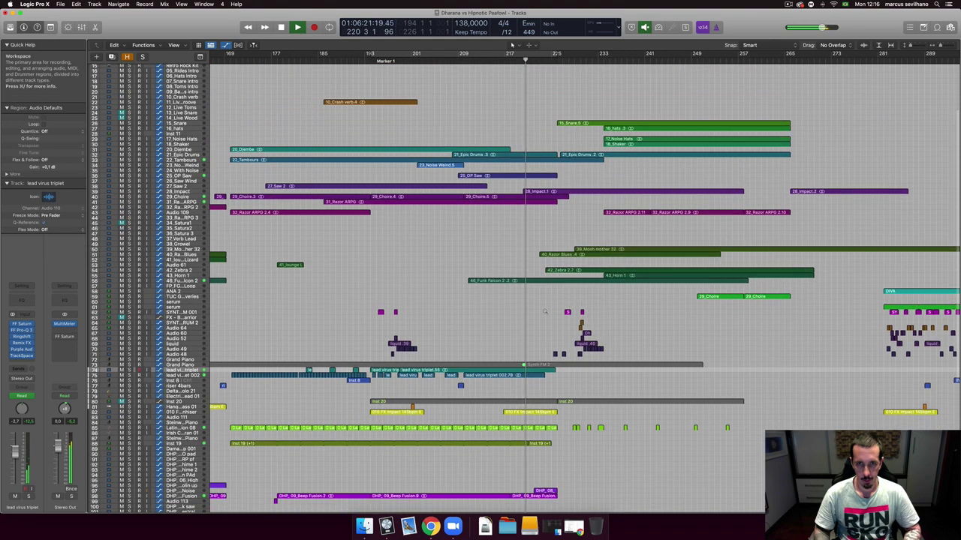
pyautogui.press('super+Left')
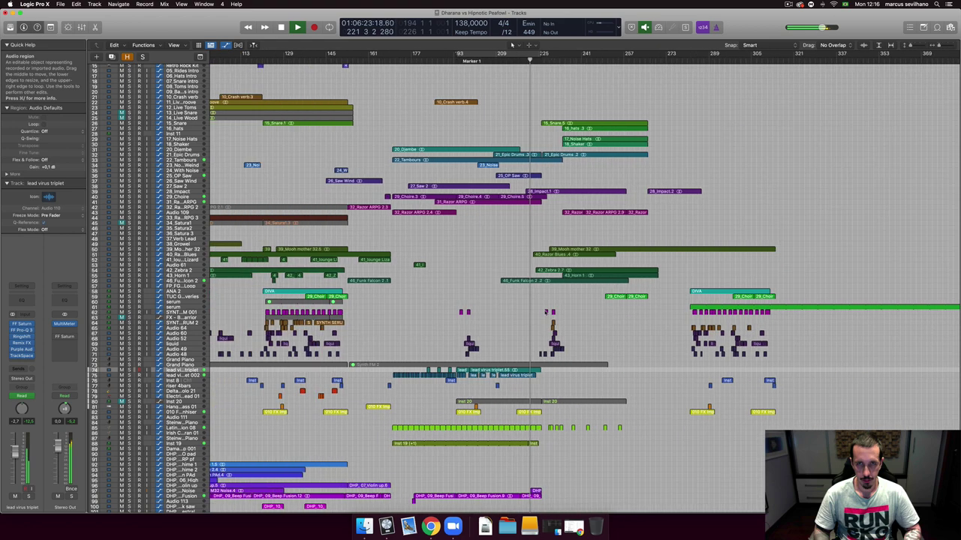
pyautogui.scroll(5, 545, 313)
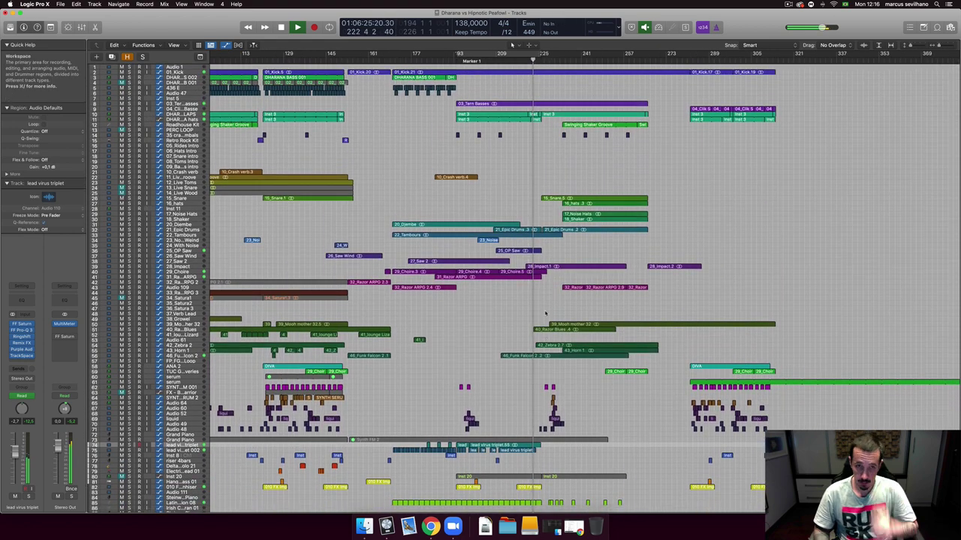
pyautogui.press('super+Left')
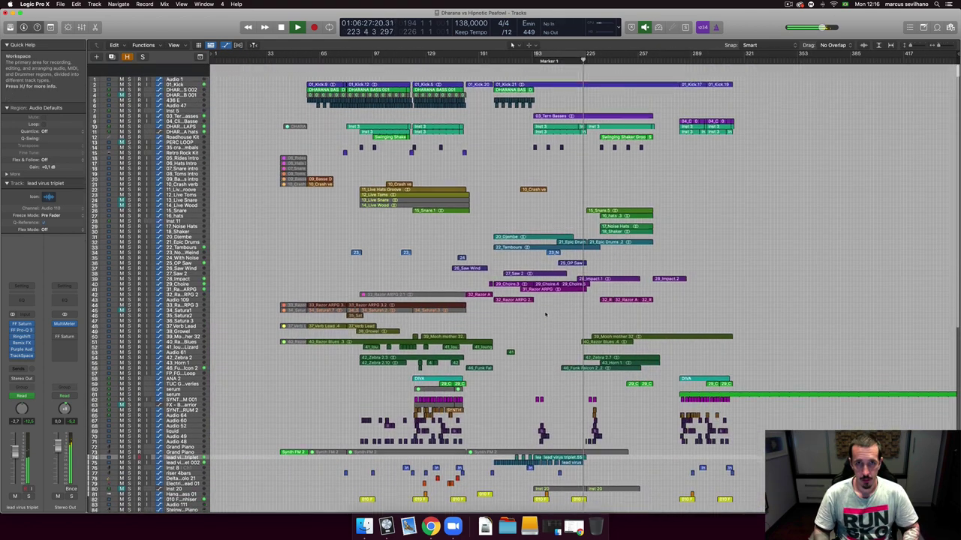
pyautogui.scroll(-5, 545, 313)
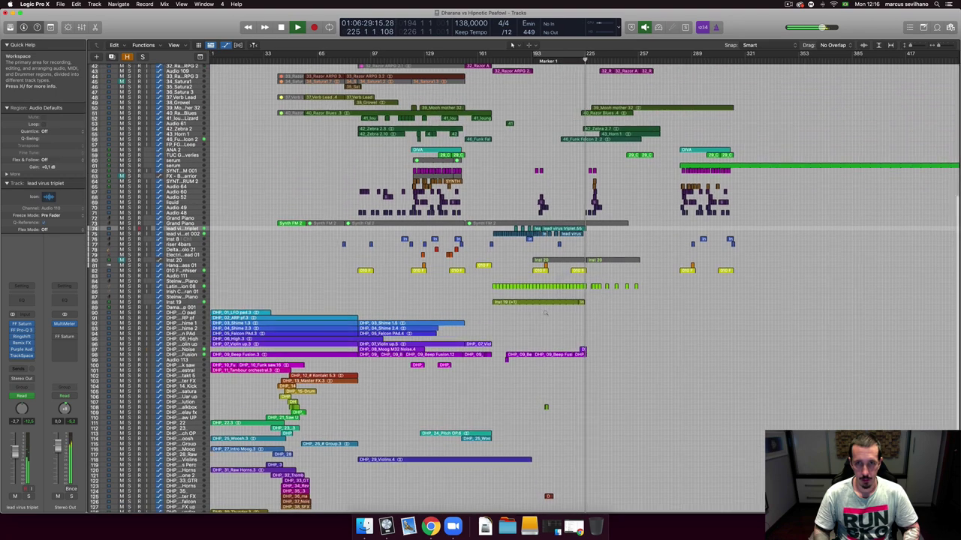
# - Examine the regions that follow the lead virus triplet section, around bars 225 to 234, and stop playback
pyautogui.press('super+Right')
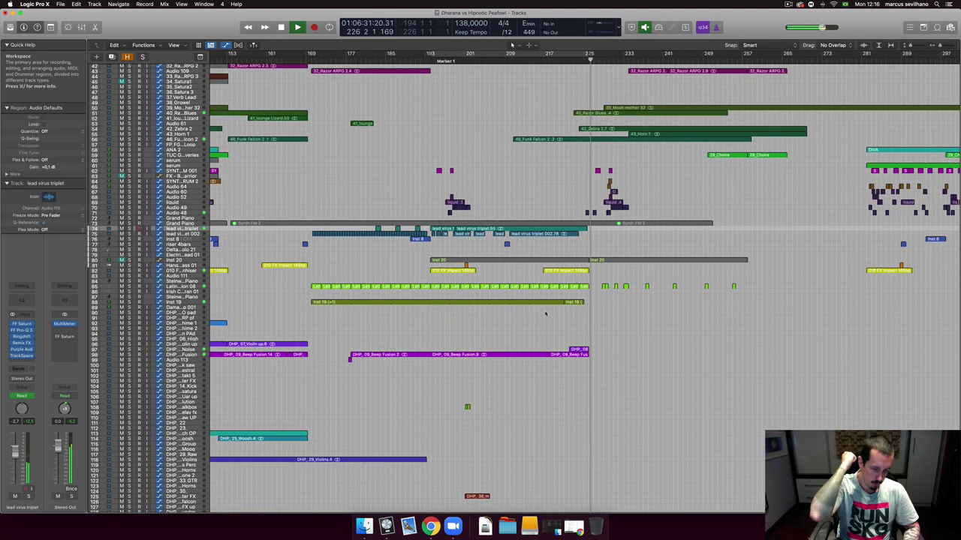
pyautogui.press('super+Right')
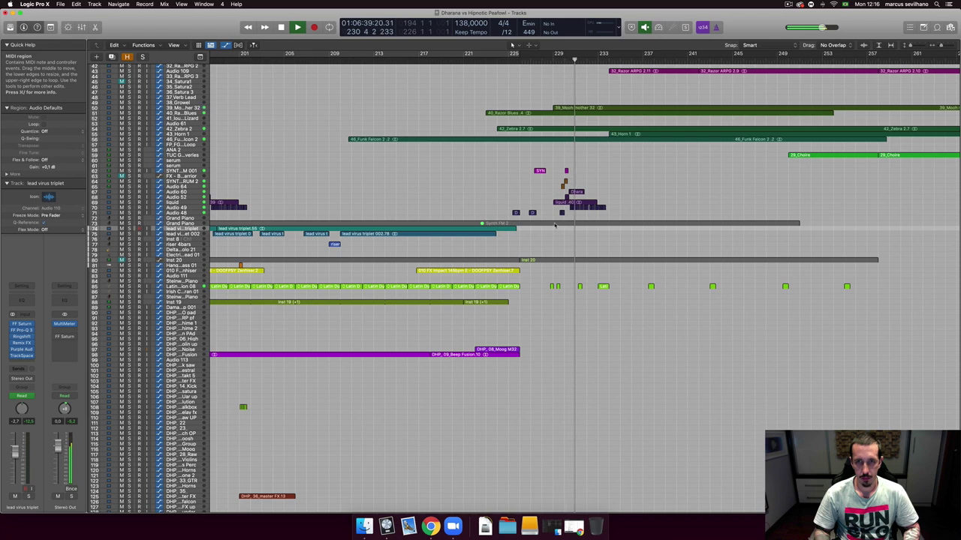
pyautogui.press('super+Right')
pyautogui.press('super+Down')
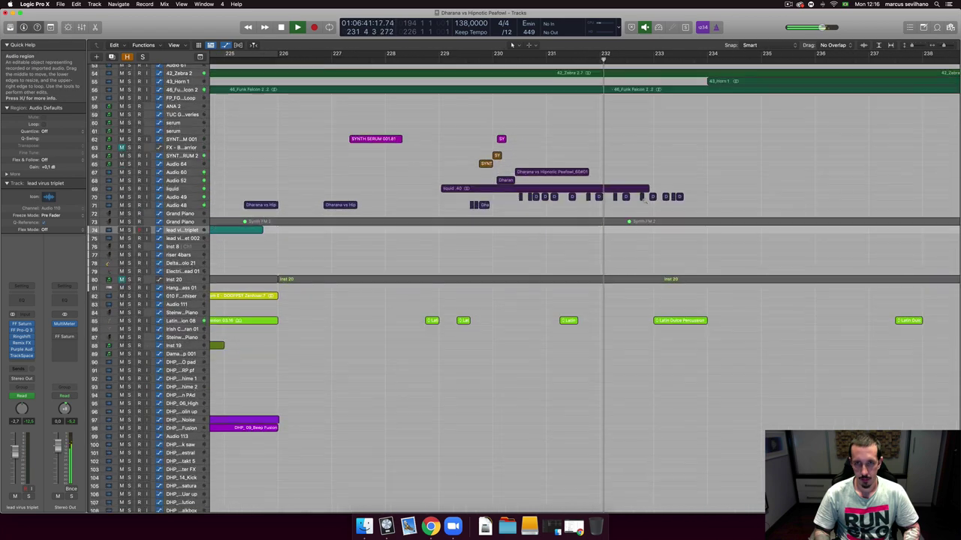
pyautogui.press('super+Right')
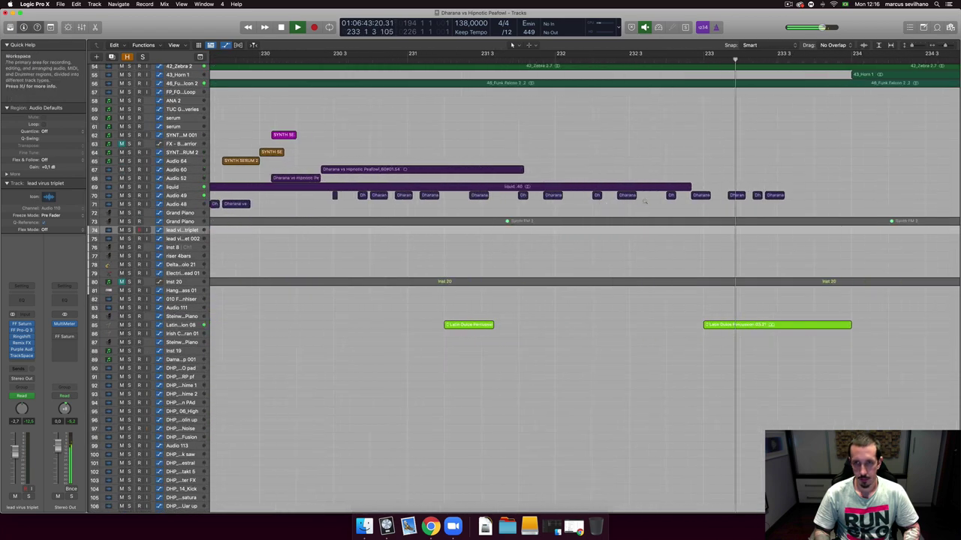
pyautogui.press('super+Left')
pyautogui.press('super+Down')
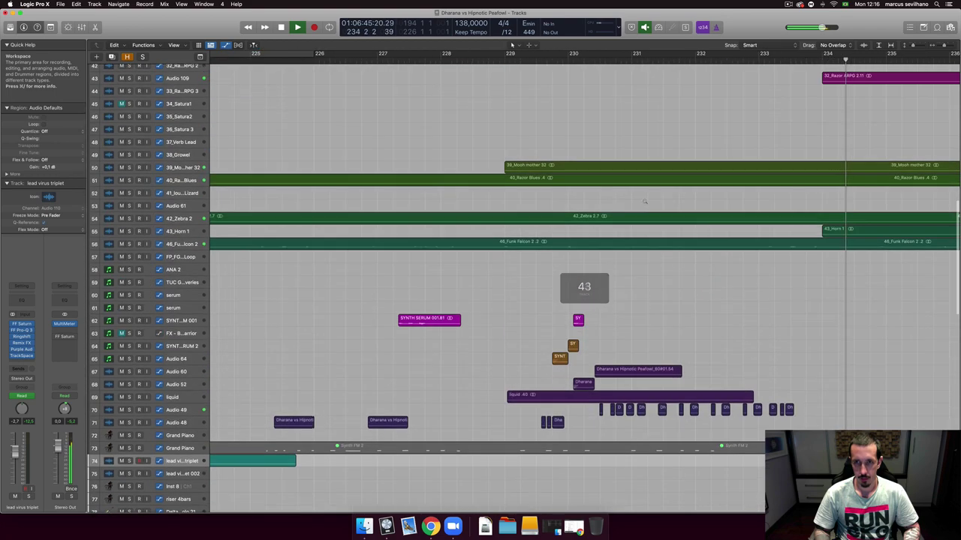
pyautogui.press('super+Up')
pyautogui.press('super+Left')
pyautogui.press('space')
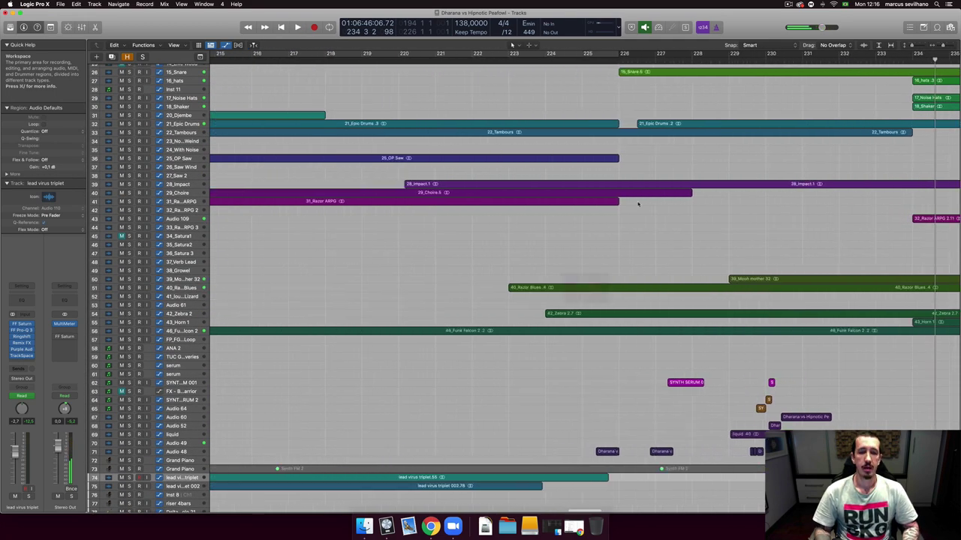
# - Select the lead virus triplet track with all its regions and show the track automation again
pyautogui.press('super+Left')
pyautogui.press('super+Left')
pyautogui.press('super+Left')
pyautogui.press('super+Left')
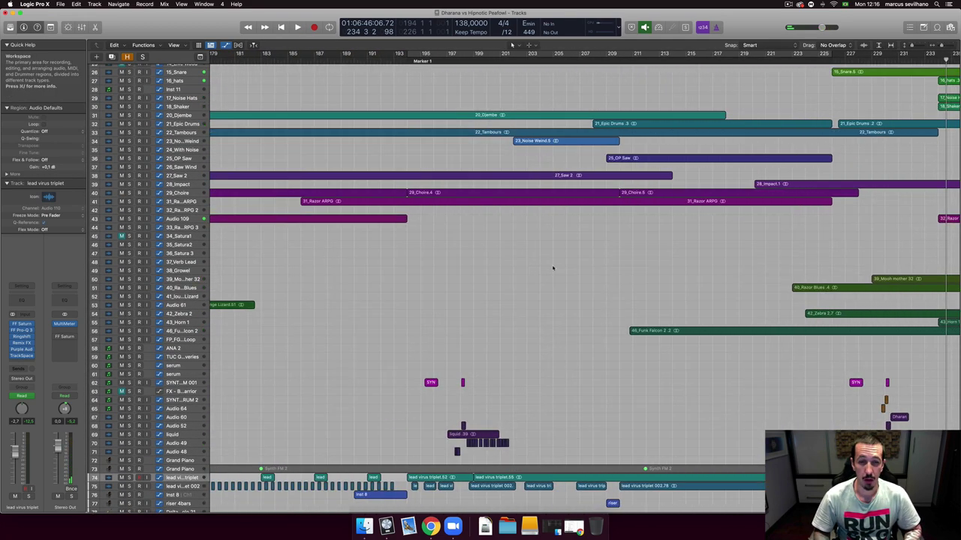
pyautogui.press('super+Left')
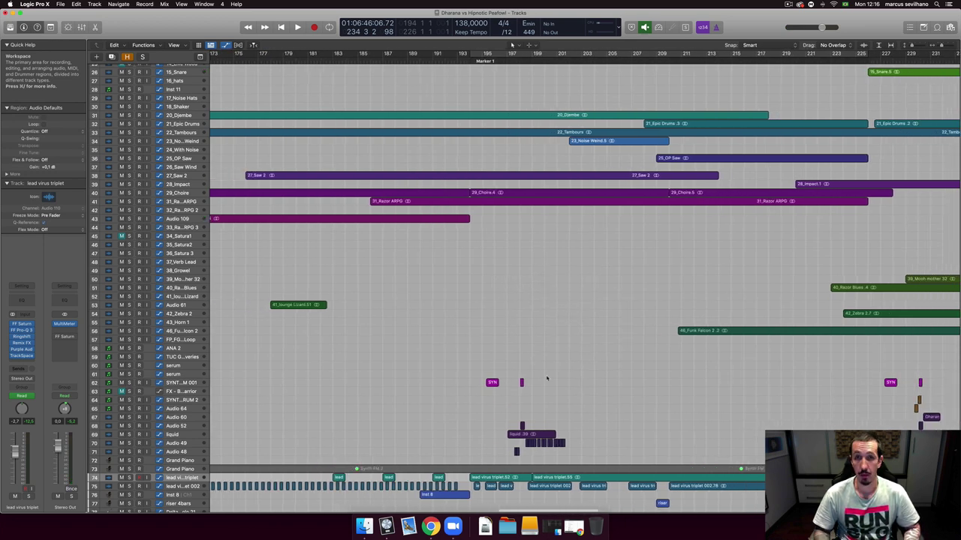
pyautogui.click(579, 479)
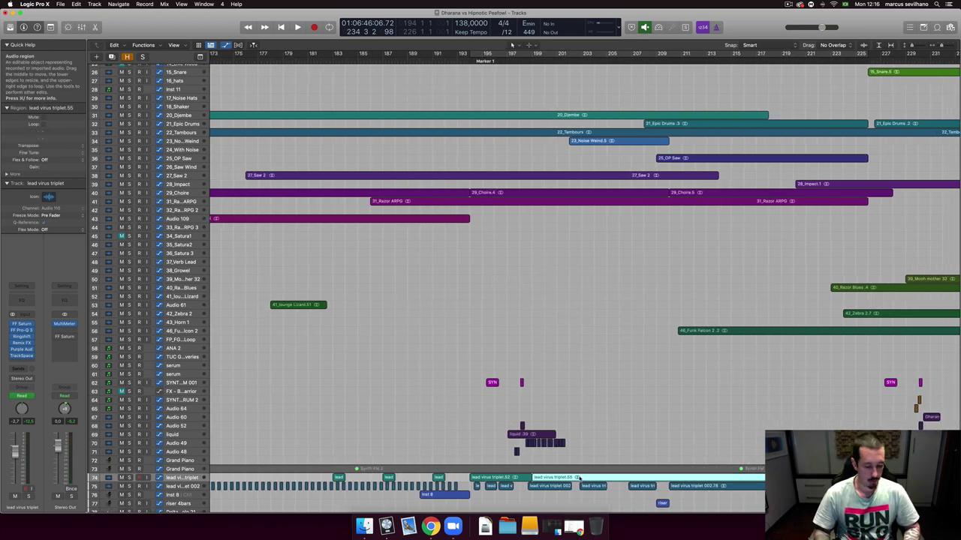
pyautogui.click(164, 478)
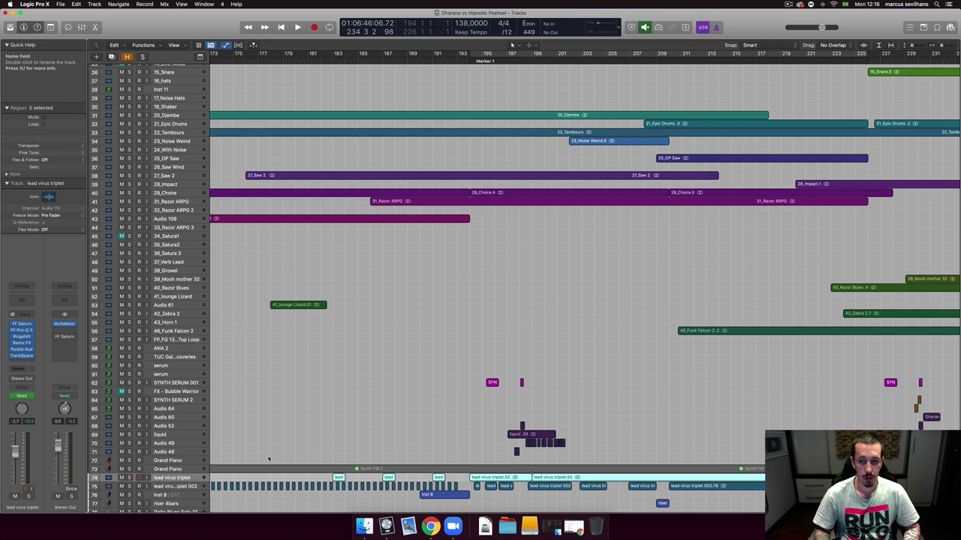
pyautogui.press('a')
pyautogui.press('super+Down')
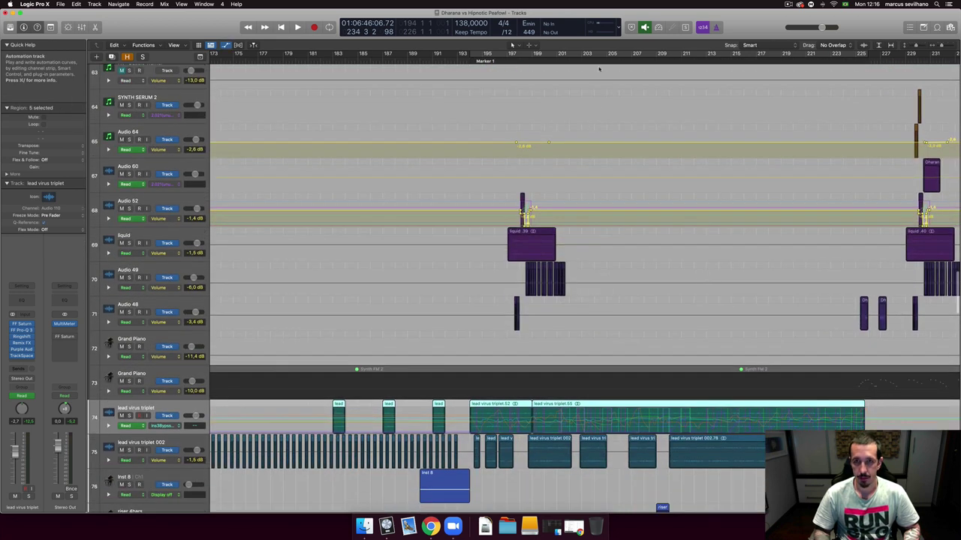
# - Play the lead virus triplet section from bar 205 to about bar 208
pyautogui.click(605, 68)
pyautogui.press('space')
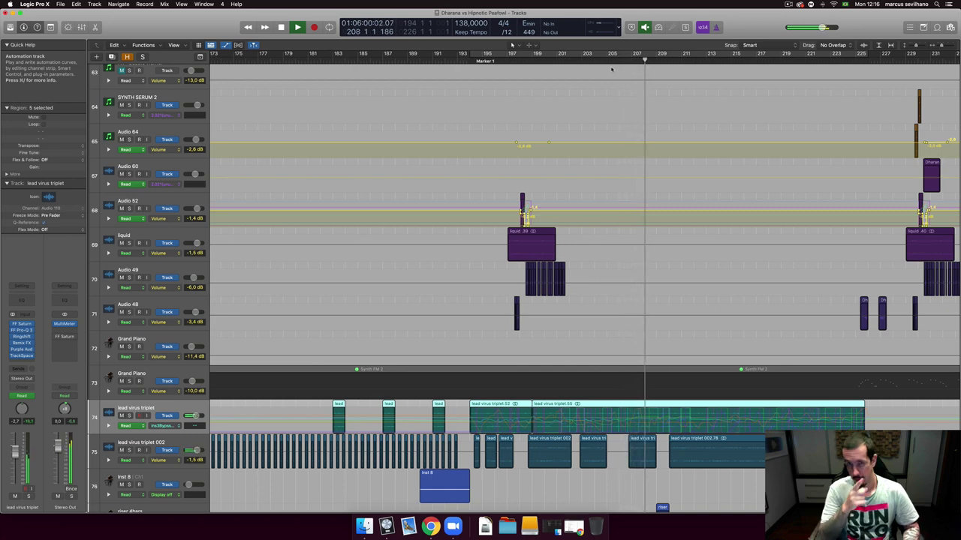
pyautogui.press('space')
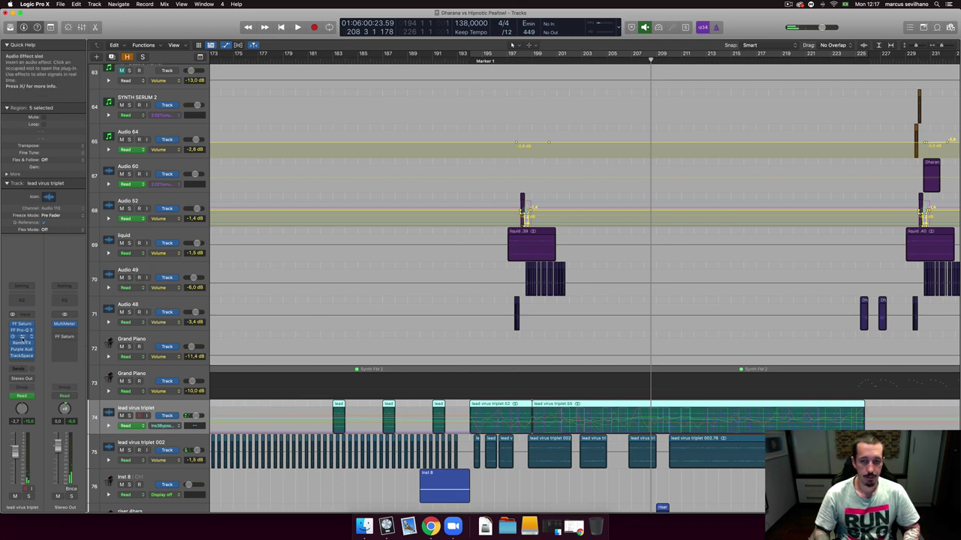
# - Open Ringshifter on the lead virus triplet track, switch to Touch mode and record Frequency moves from bar 205 to about bar 208
pyautogui.click(23, 338)
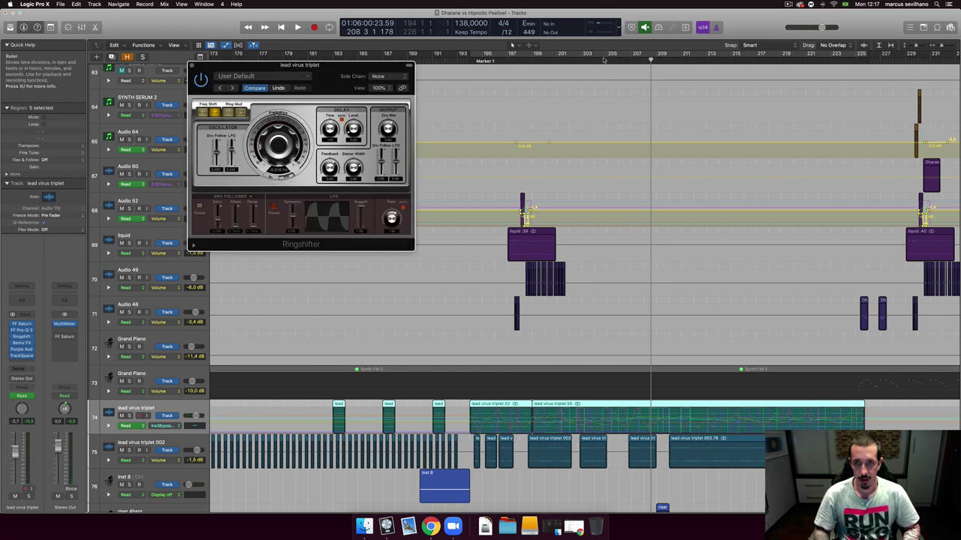
pyautogui.click(605, 60)
pyautogui.click(130, 426)
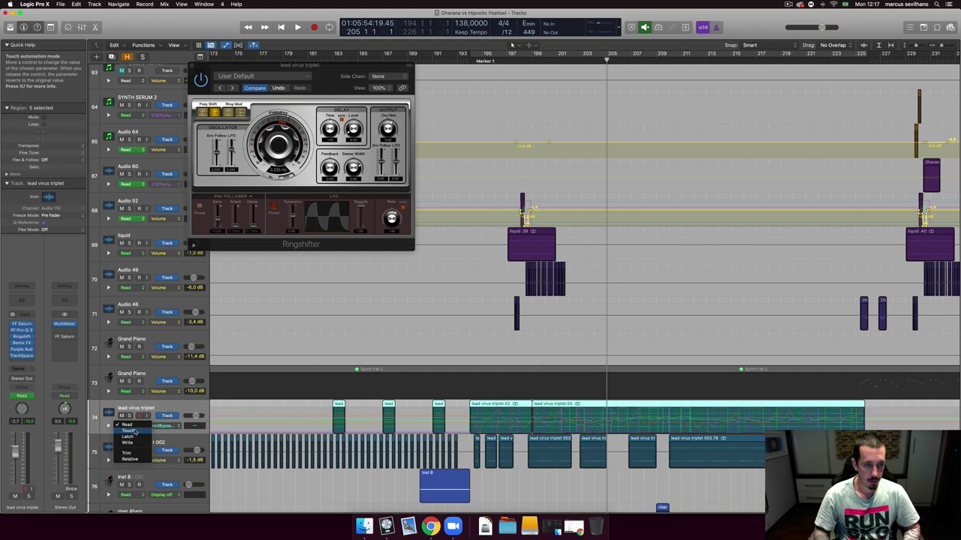
pyautogui.click(129, 433)
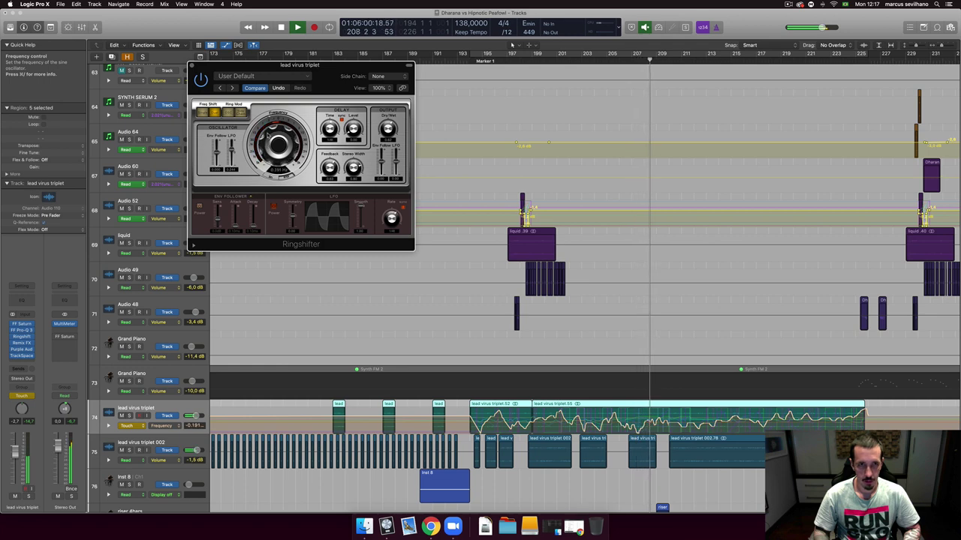
pyautogui.press('space')
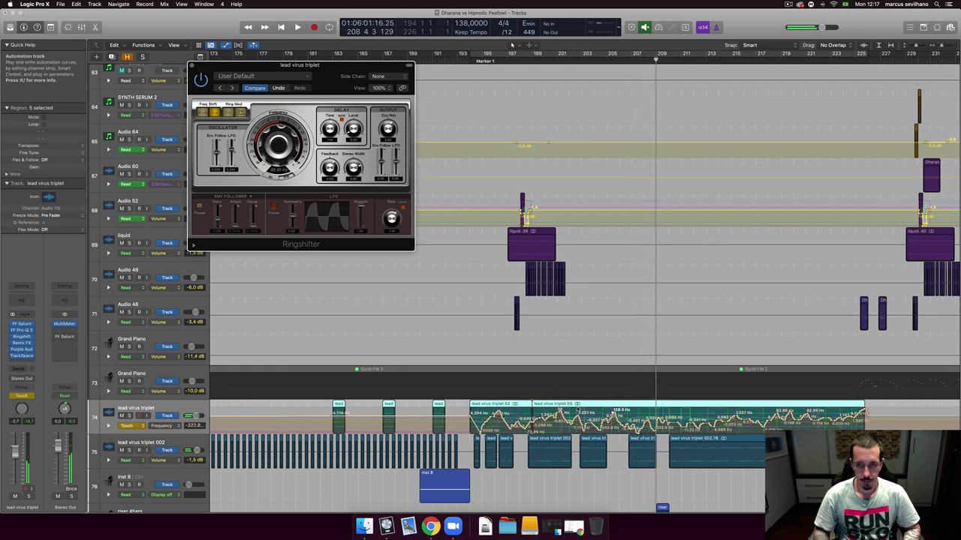
pyautogui.click(644, 434)
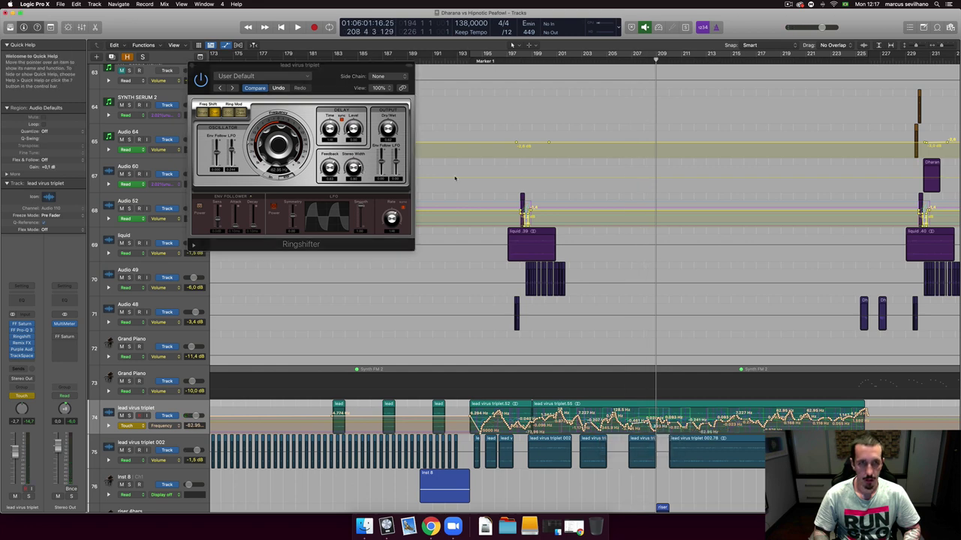
# - Play from bar 205 to about bar 210, then hide the track automation and look over the arrangement
pyautogui.click(608, 62)
pyautogui.press('space')
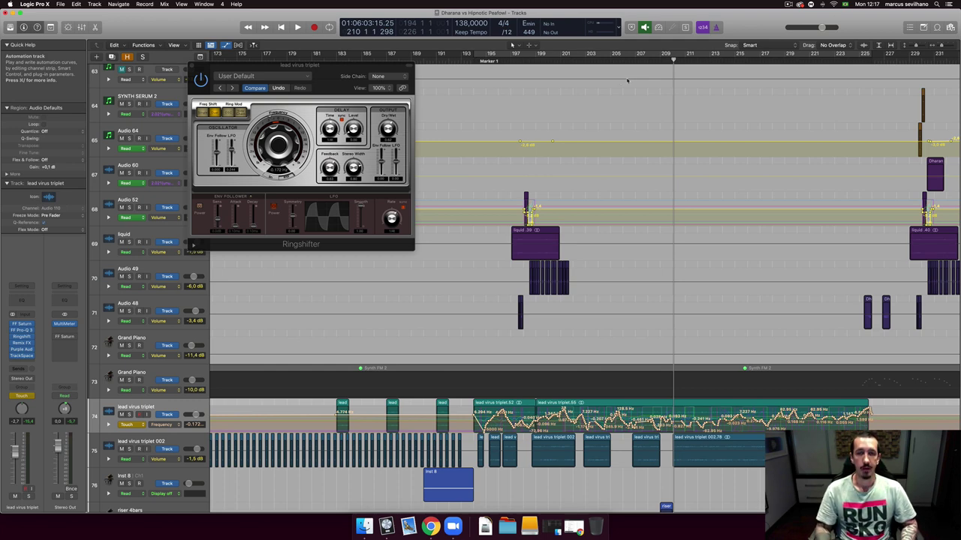
pyautogui.scroll(-10, 683, 123)
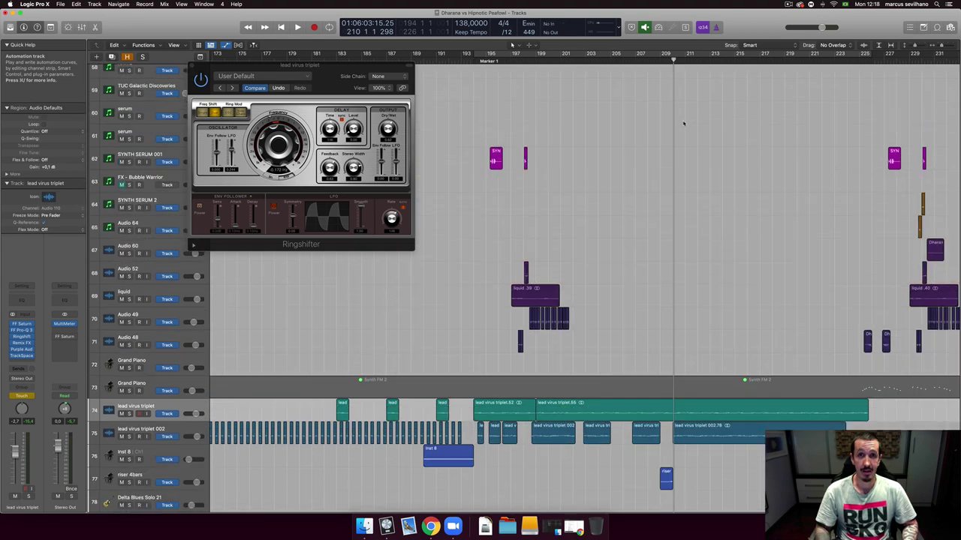
pyautogui.scroll(-8, 683, 123)
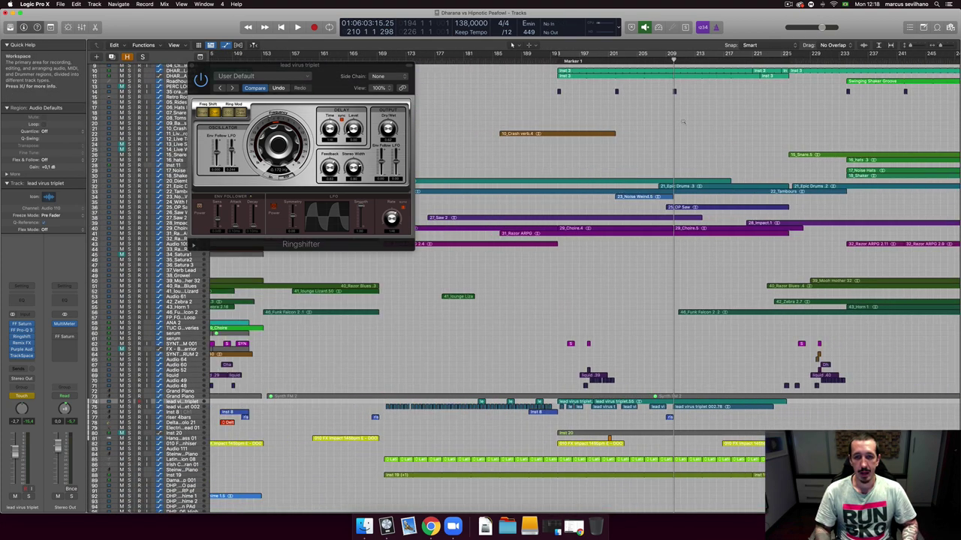